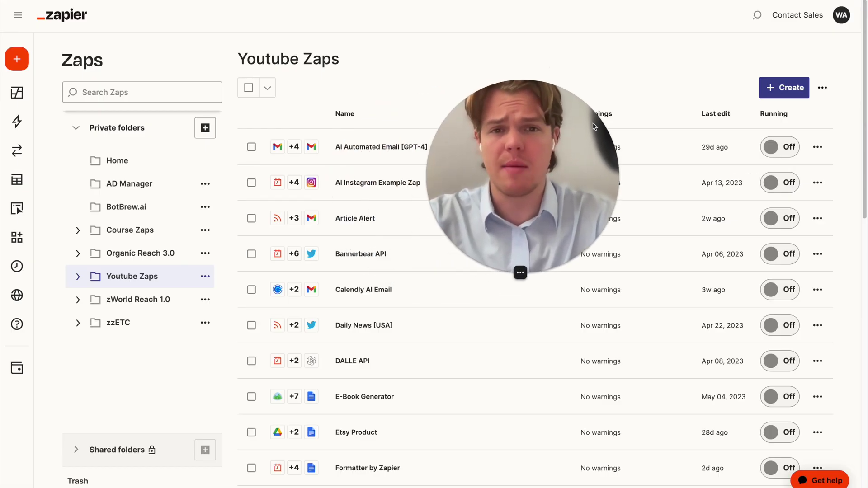
Open the Create dropdown in the Youtube Zaps folder to reveal New Zap and New Folder.
click(764, 90)
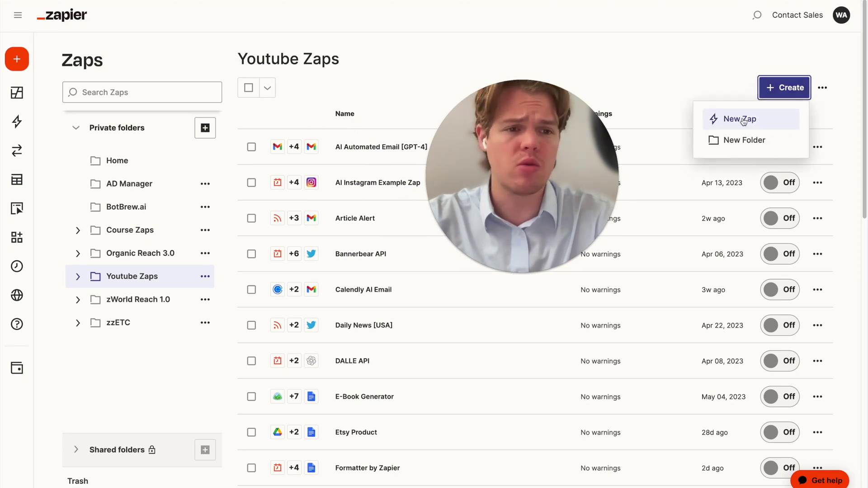
Create a new Zap named 'Google Drive Integrations' and bring its Trigger panel into view.
click(725, 118)
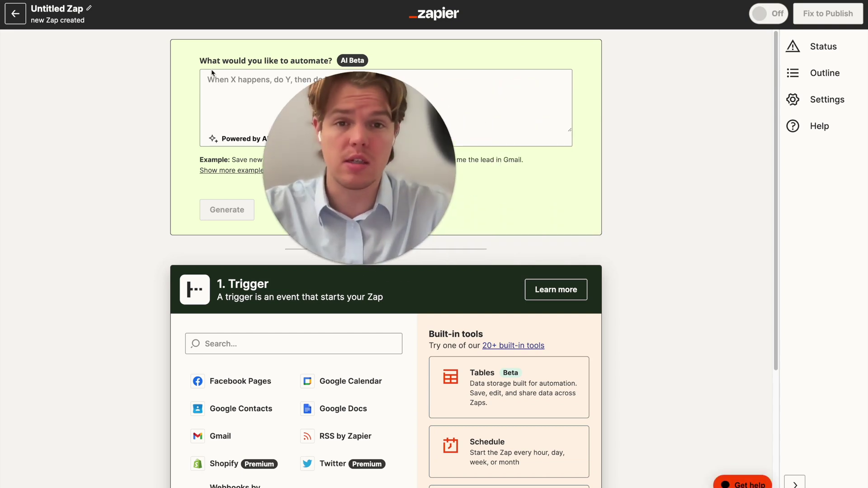
click(76, 7)
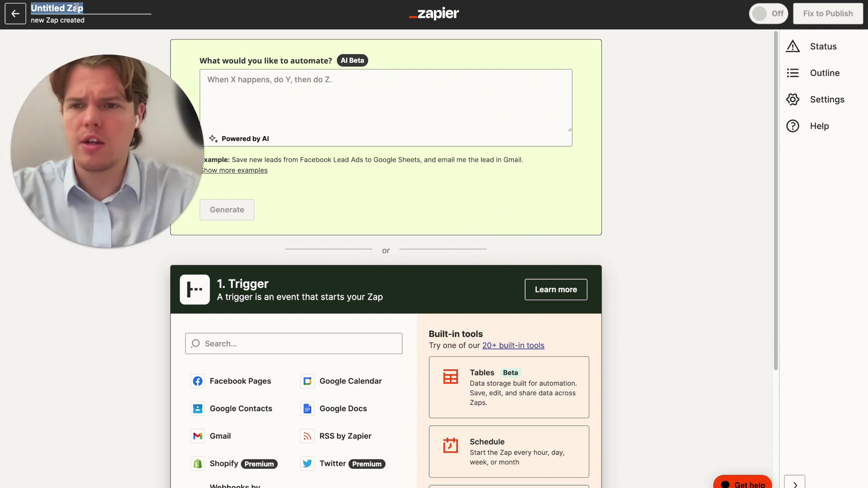
key(Return)
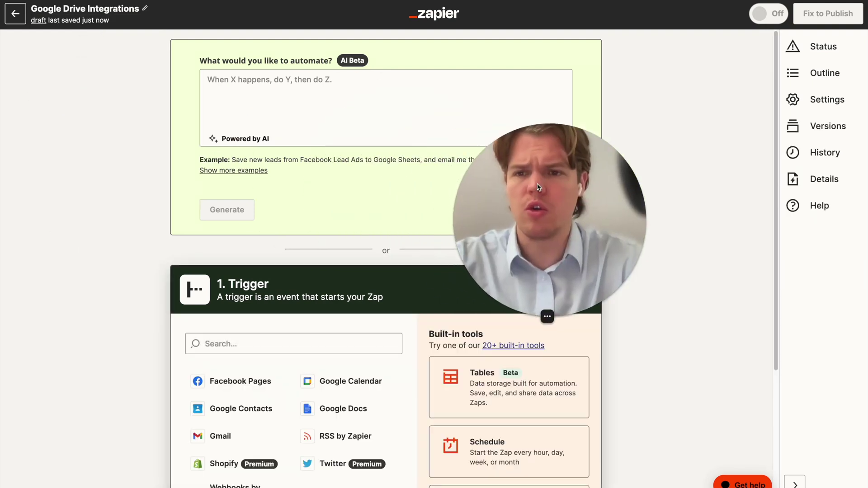
scroll(545, 199, down, 2)
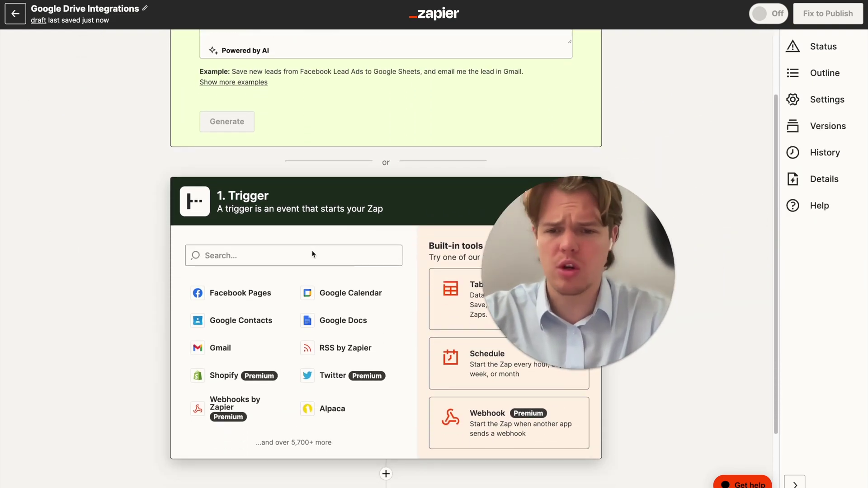
Set the trigger app to Google Drive with the New File in Folder event.
text(google)
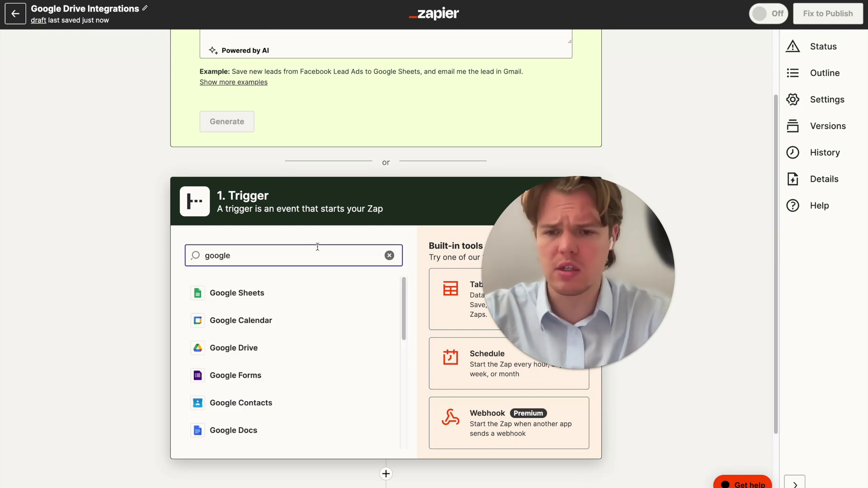
click(264, 348)
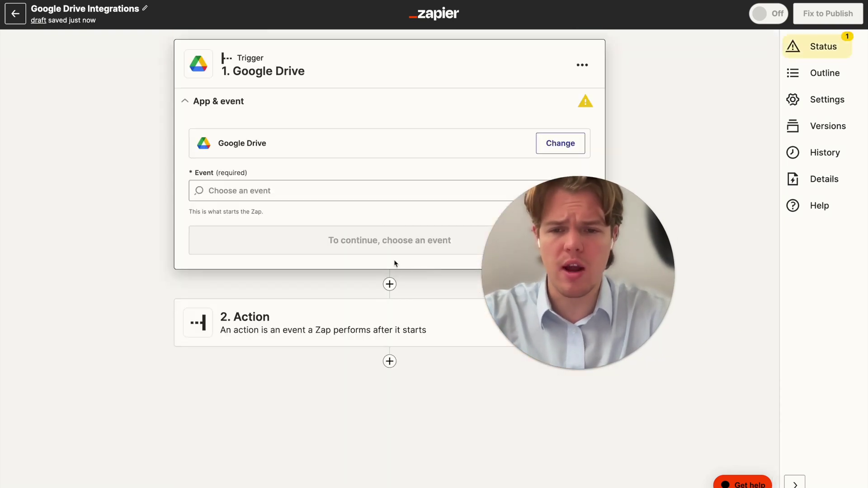
click(345, 193)
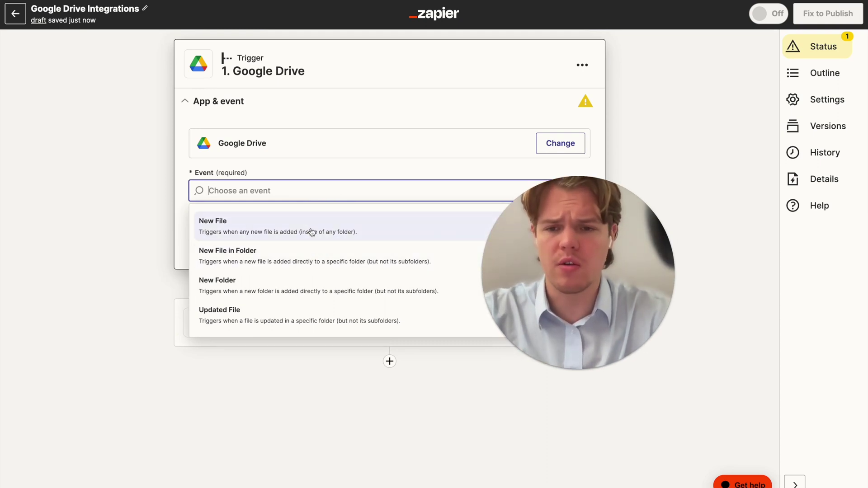
click(302, 252)
click(311, 231)
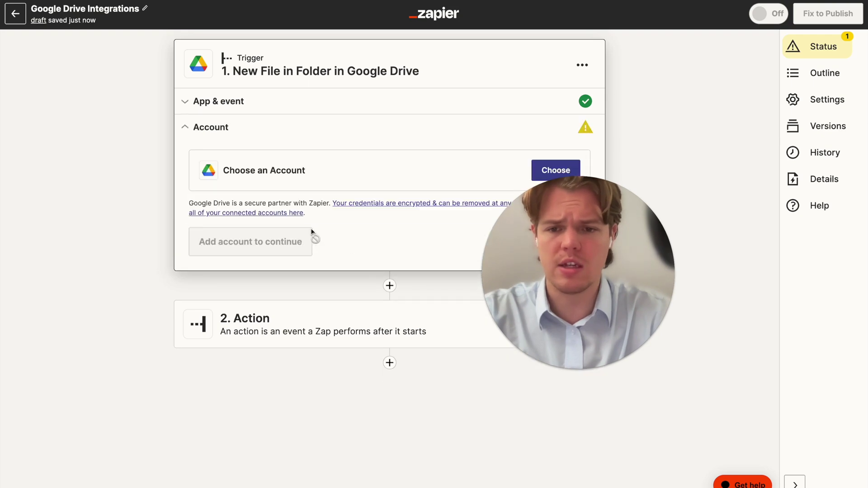
Connect the first Google Drive account to the trigger.
click(572, 161)
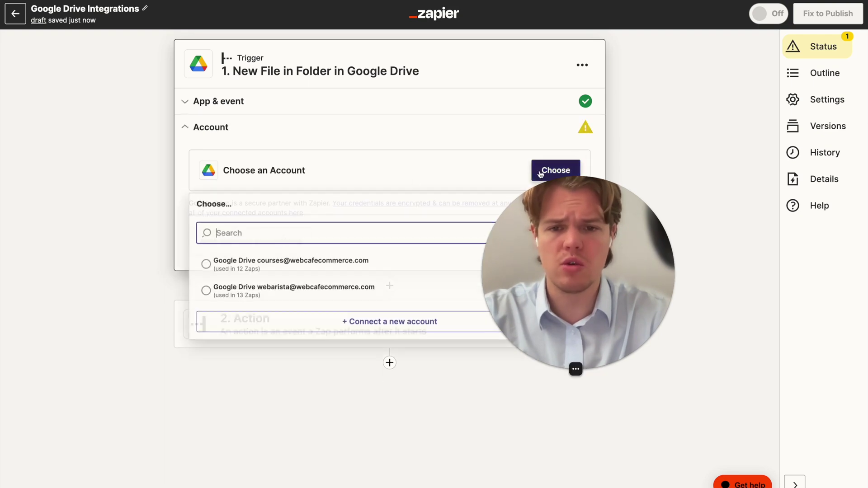
click(337, 267)
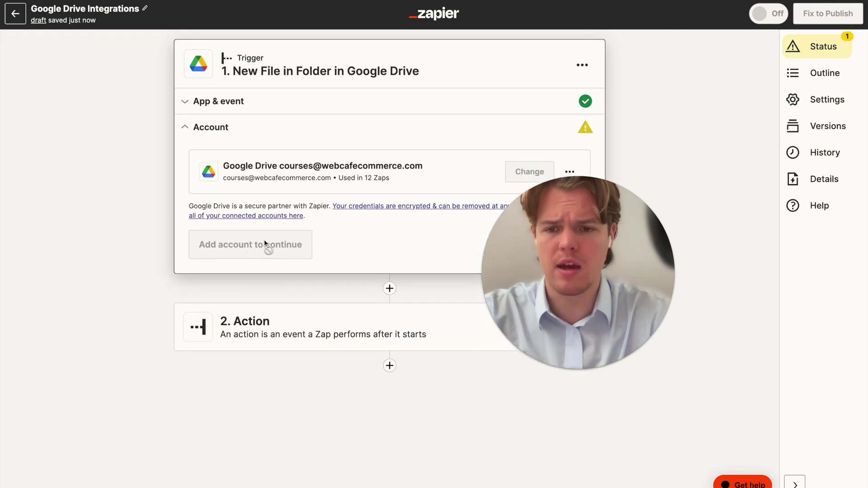
click(229, 245)
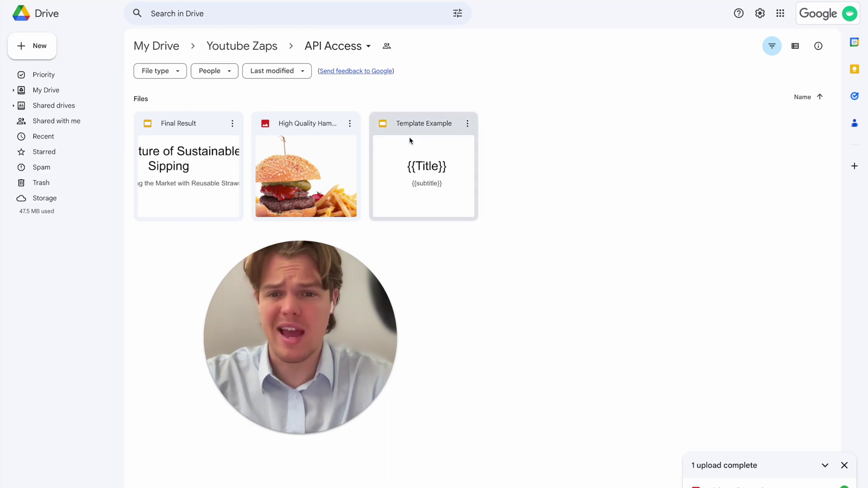
Review the API Access folder's share settings and preview High Quality Hamburger.png twice.
click(387, 47)
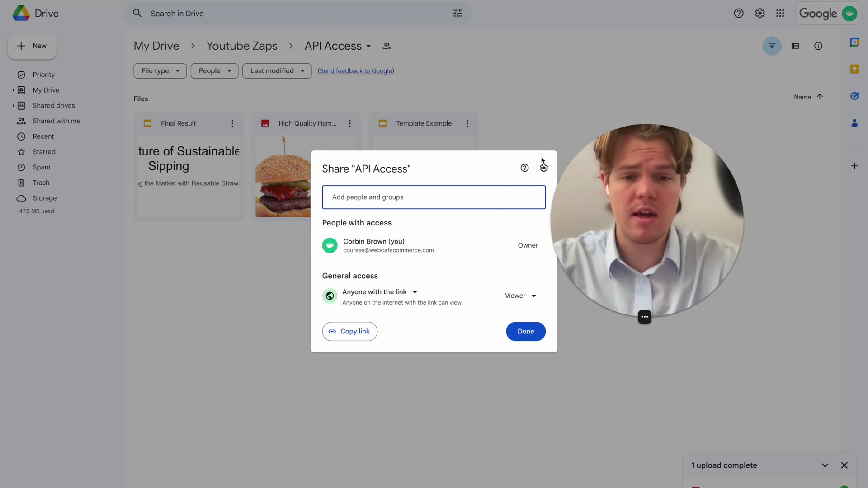
click(536, 94)
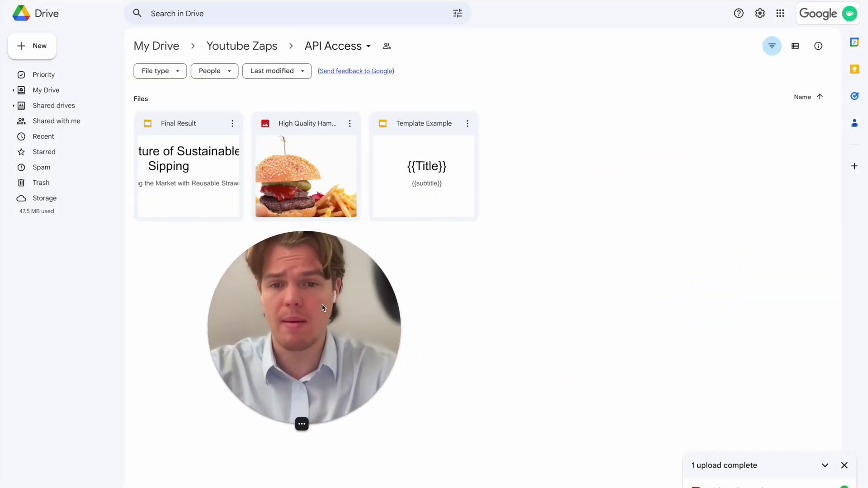
double_click(316, 164)
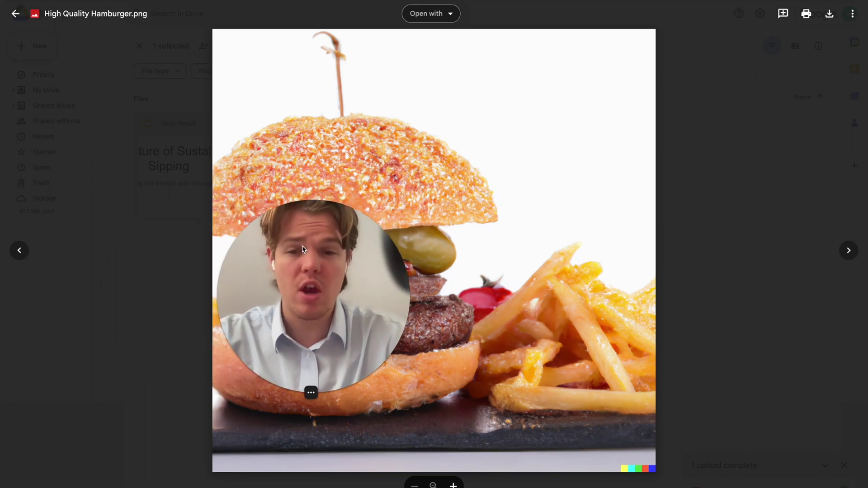
click(717, 194)
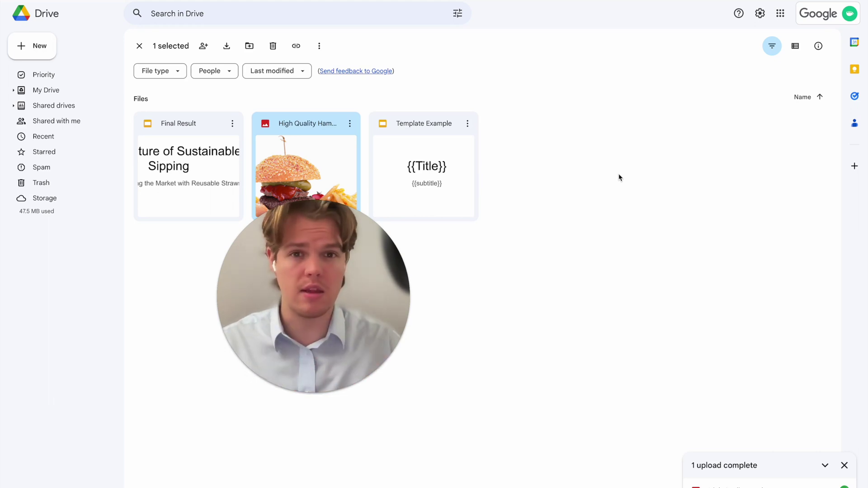
double_click(320, 151)
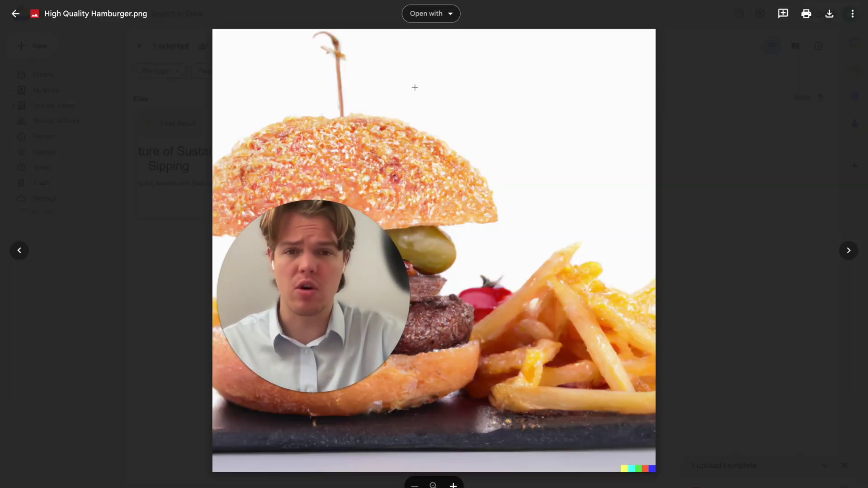
click(680, 179)
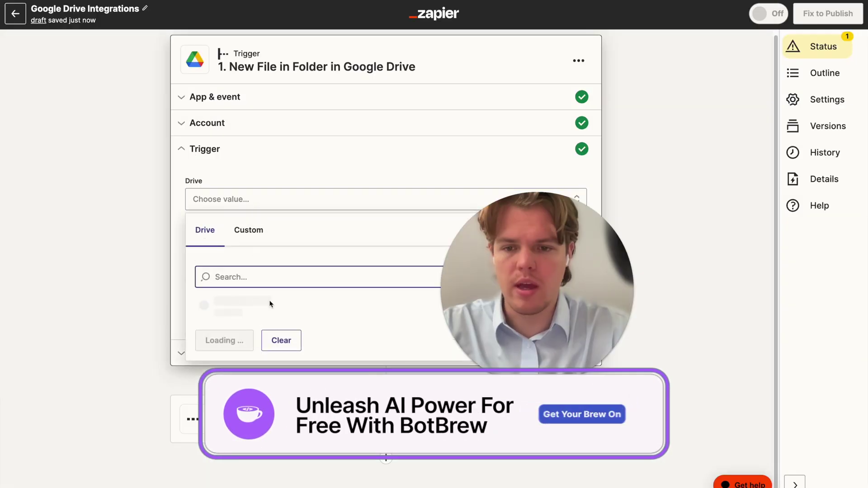
Point the trigger at My Google Drive's Youtube Zaps > API Access folder.
click(260, 307)
click(253, 256)
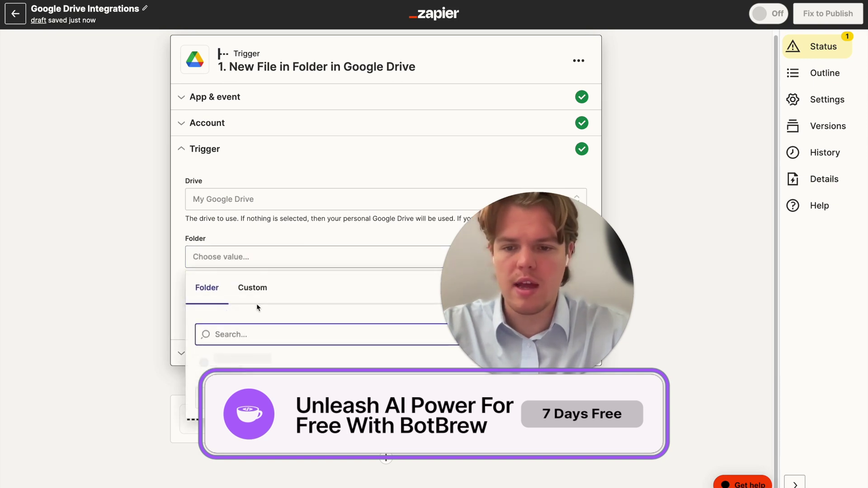
click(520, 397)
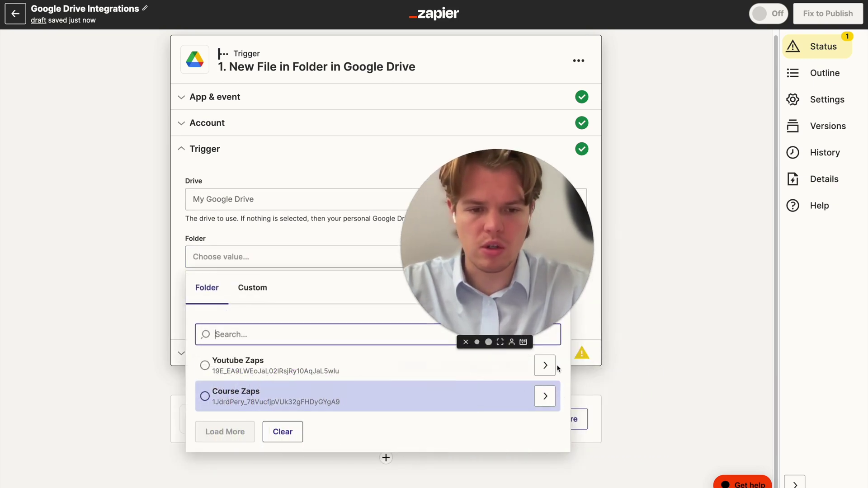
click(558, 367)
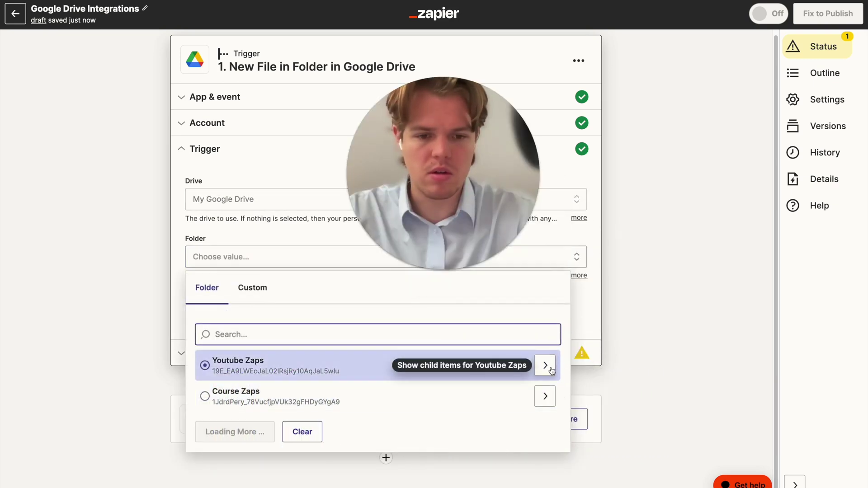
click(550, 368)
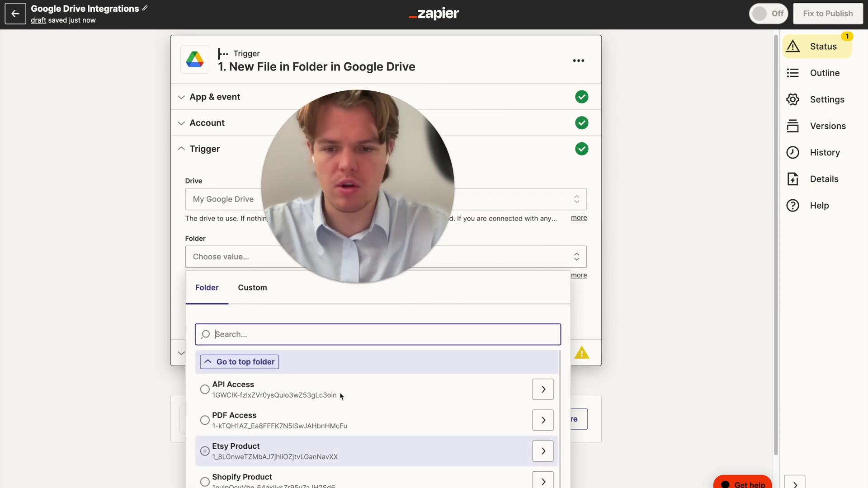
click(294, 389)
click(320, 325)
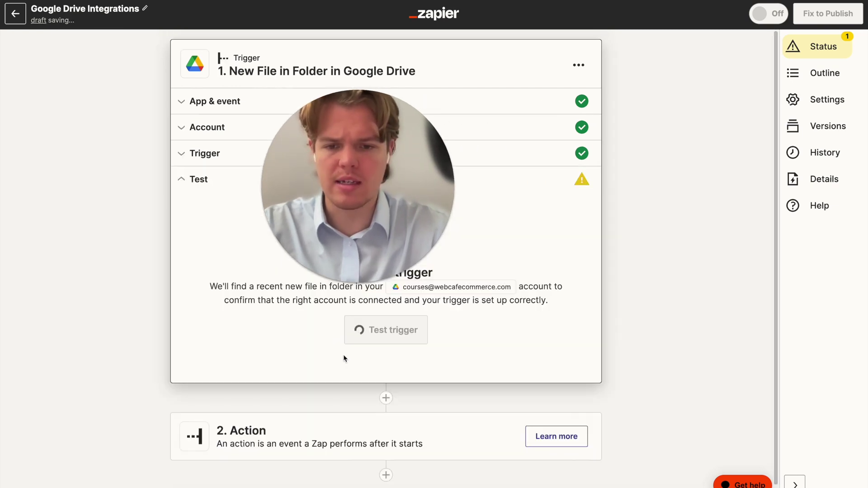
Test the trigger and pick the High Quality Hamburger.png record by searching 'hamburger'.
click(399, 337)
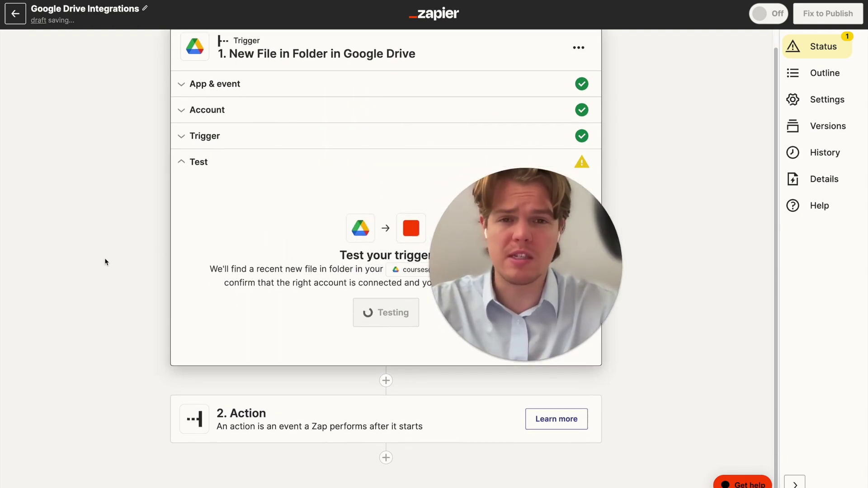
scroll(265, 380, down, 4)
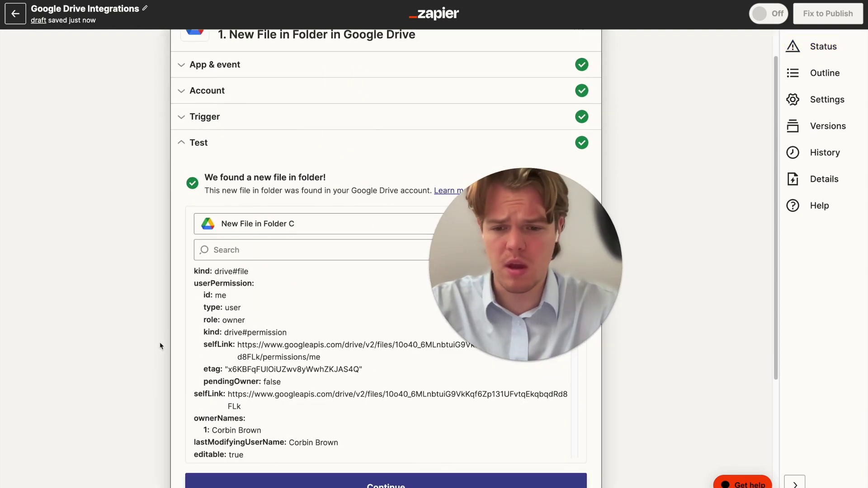
click(271, 250)
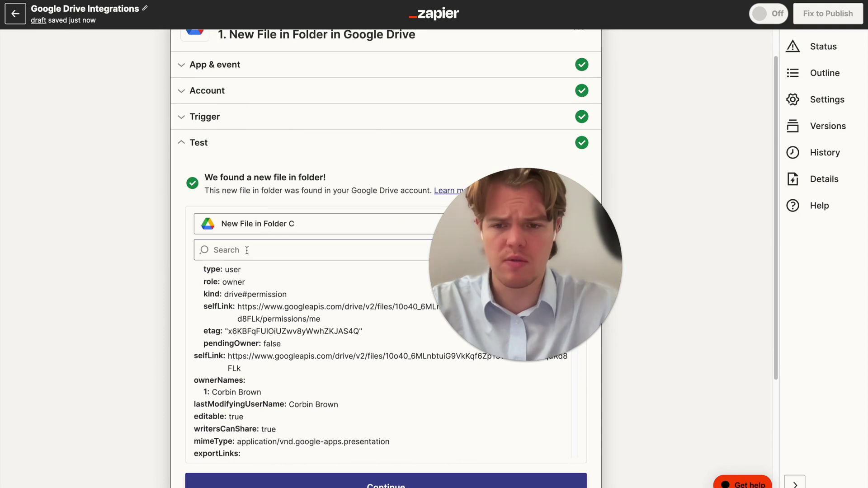
text(hambur)
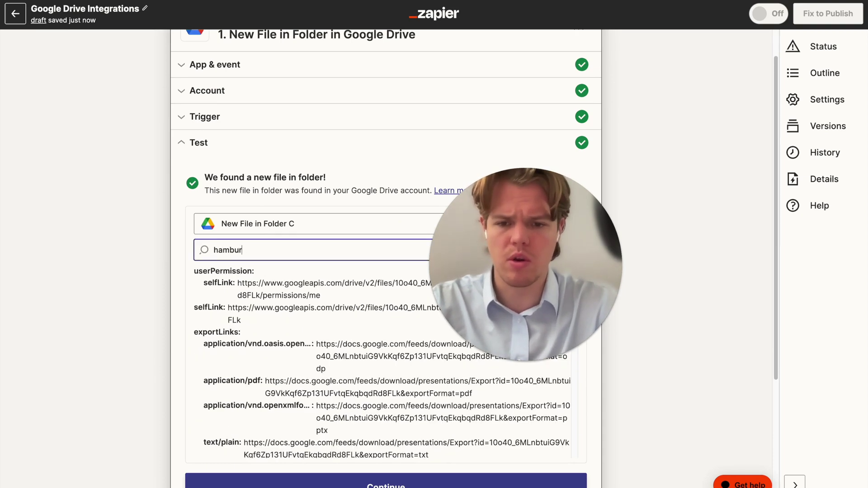
text(ger)
scroll(165, 270, down, 4)
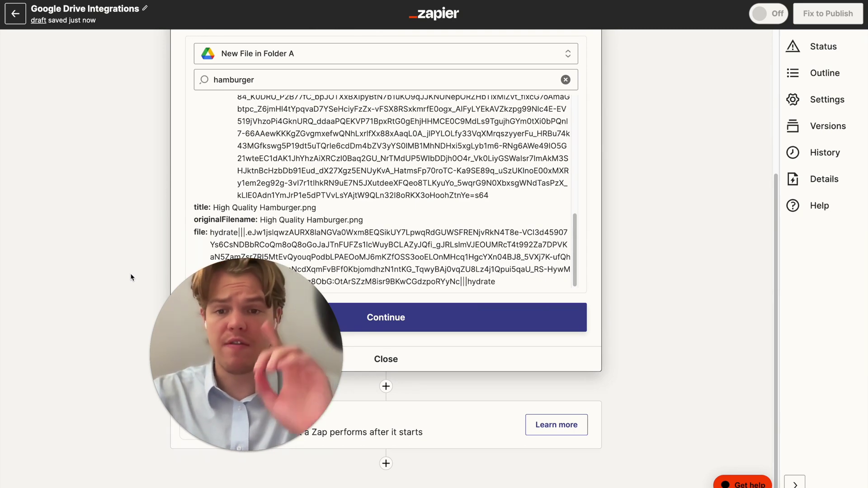
drag(252, 330, 656, 249)
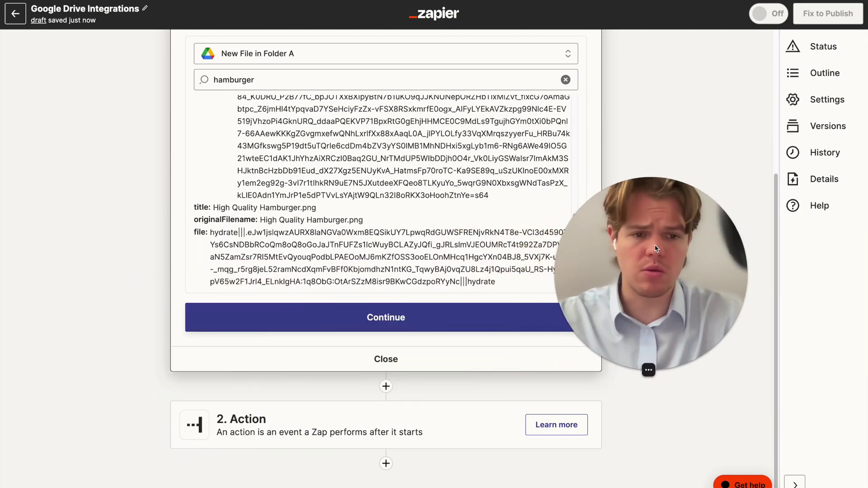
scroll(368, 285, up, 3)
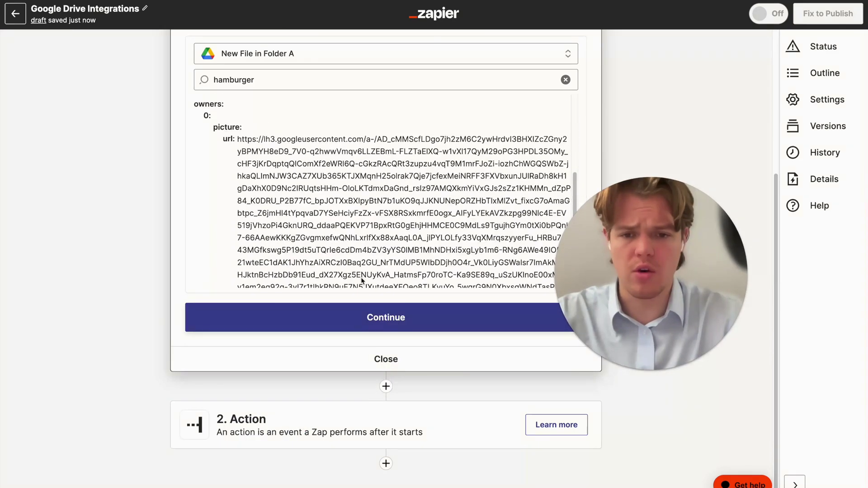
click(375, 322)
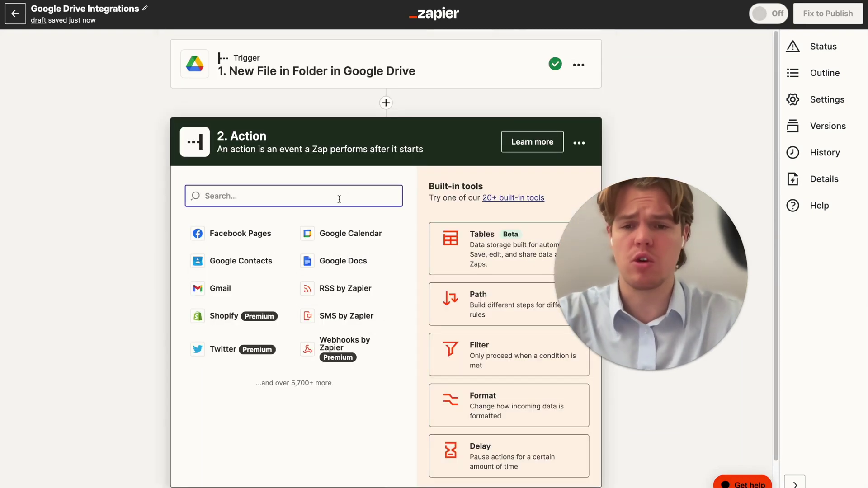
Choose ChatGPT with the Conversation event and confirm its connected account.
text(chatgpot)
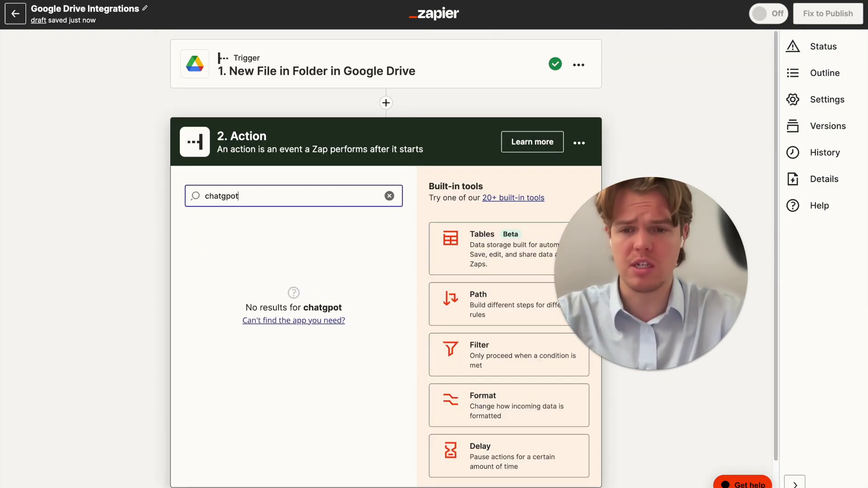
click(231, 319)
click(232, 318)
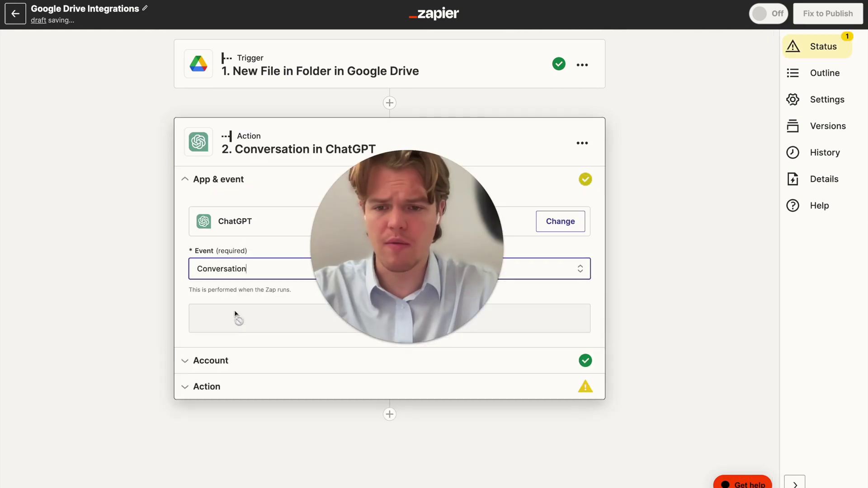
click(247, 324)
click(242, 323)
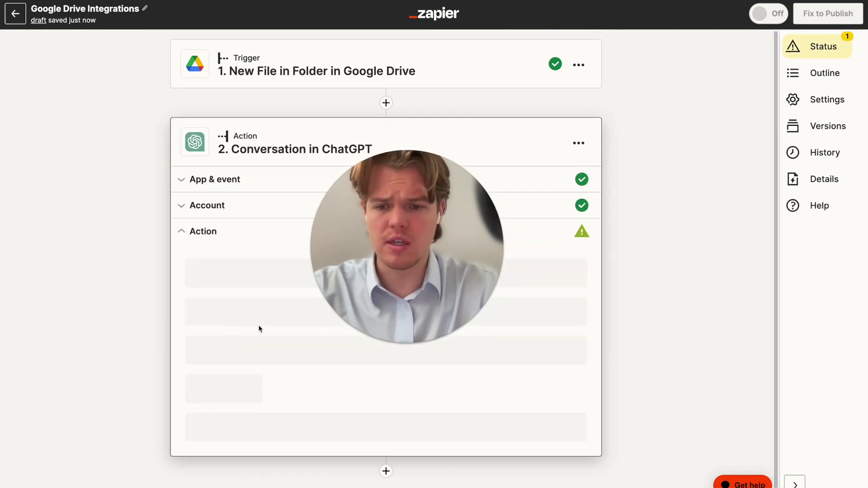
scroll(401, 215, down, 6)
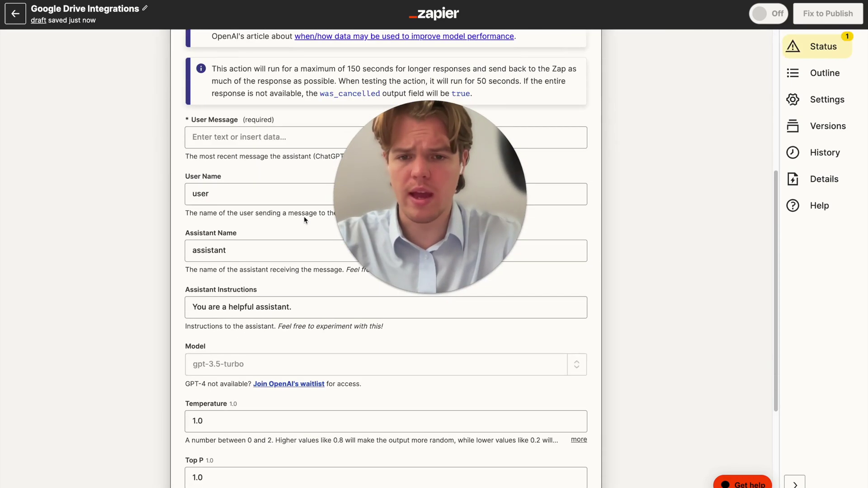
Begin the User Message with 'Based on the product describer: (' followed by the Drive file's Title.
click(242, 138)
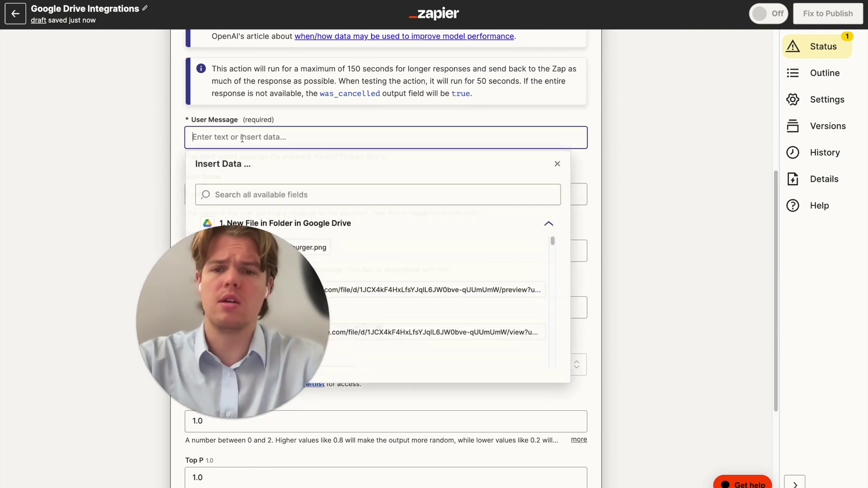
text(Based on )
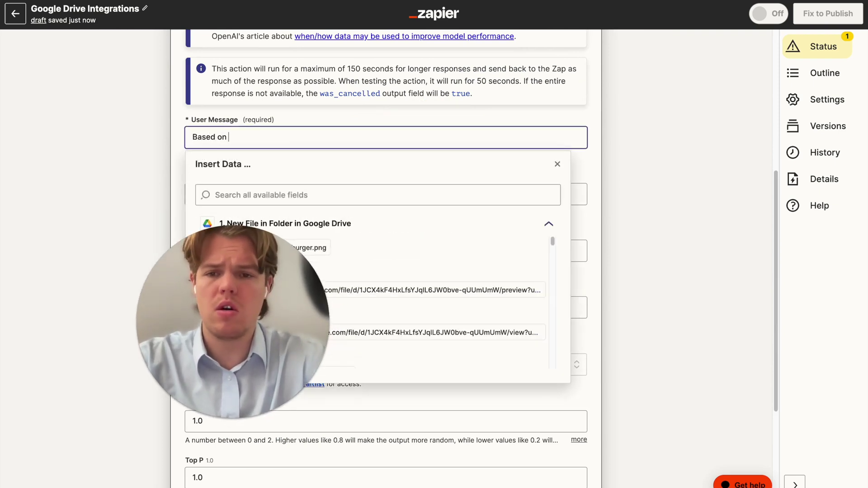
text(the product d)
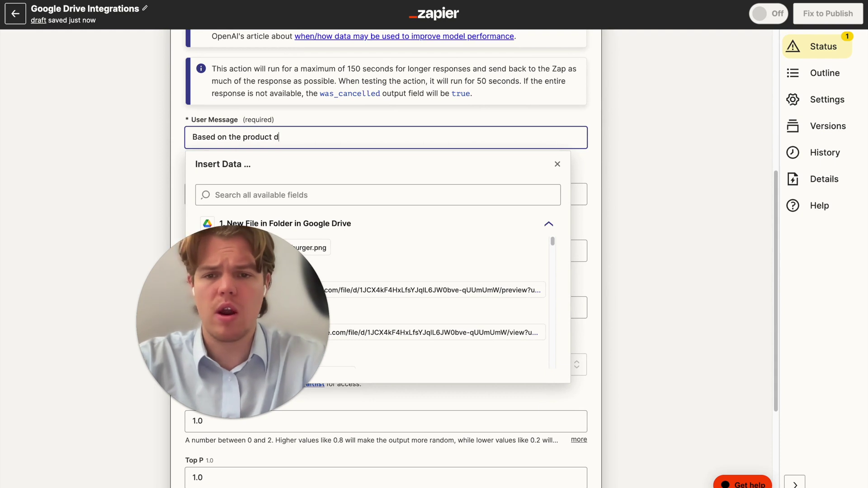
text(escriber)
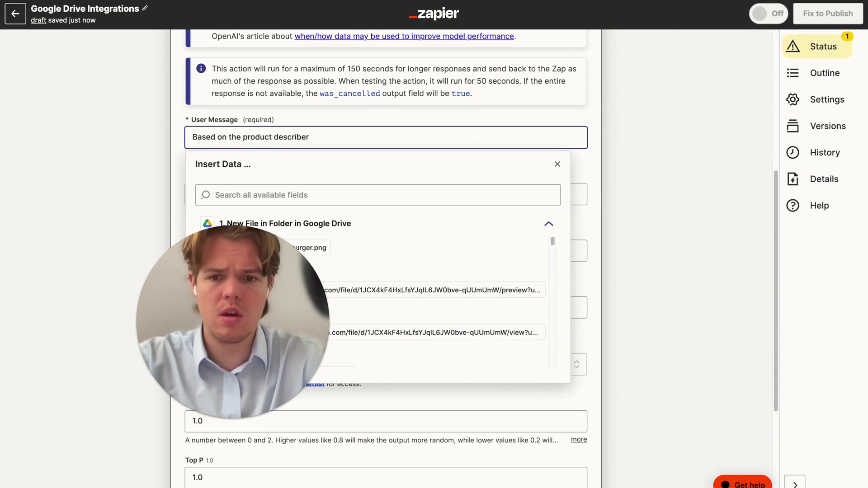
key(BackSpace)
text(d: ()
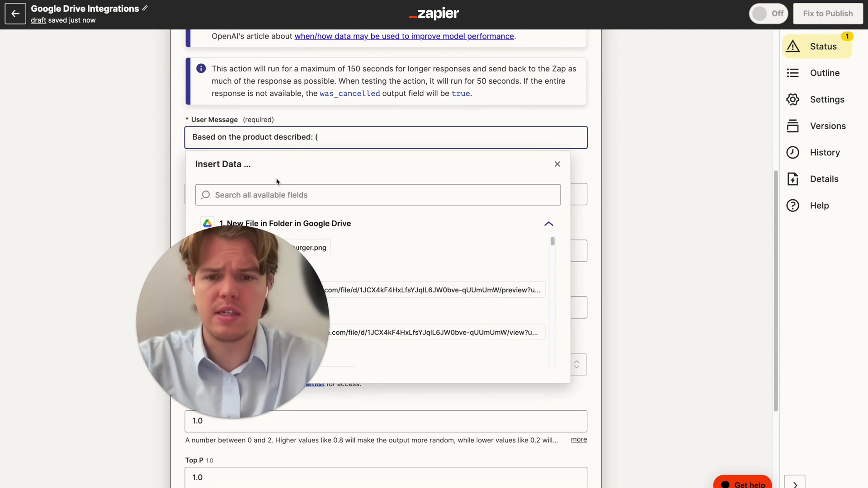
click(605, 198)
click(362, 146)
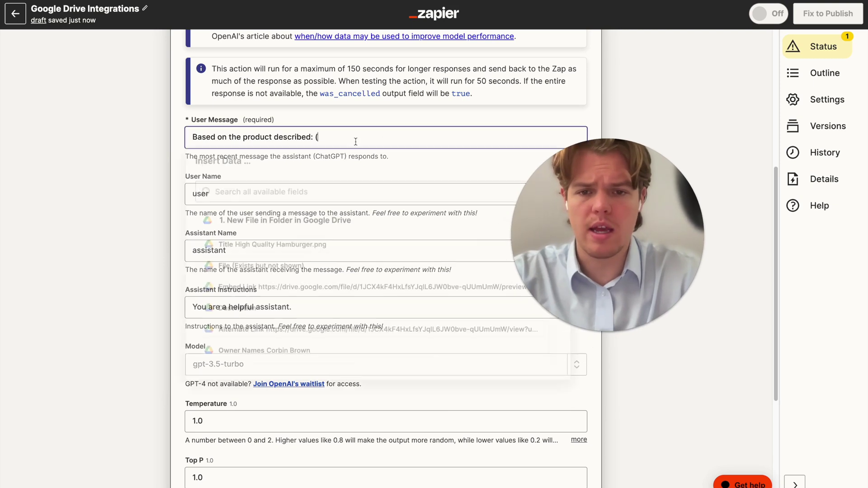
click(319, 248)
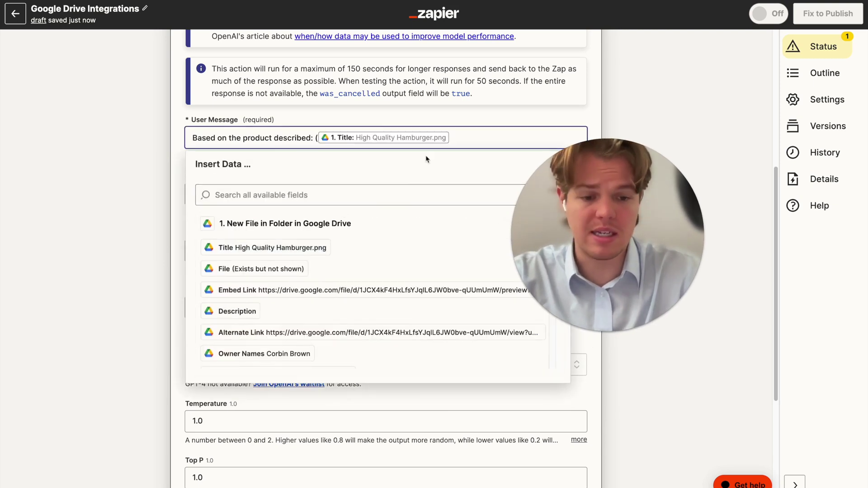
text())
key(Return)
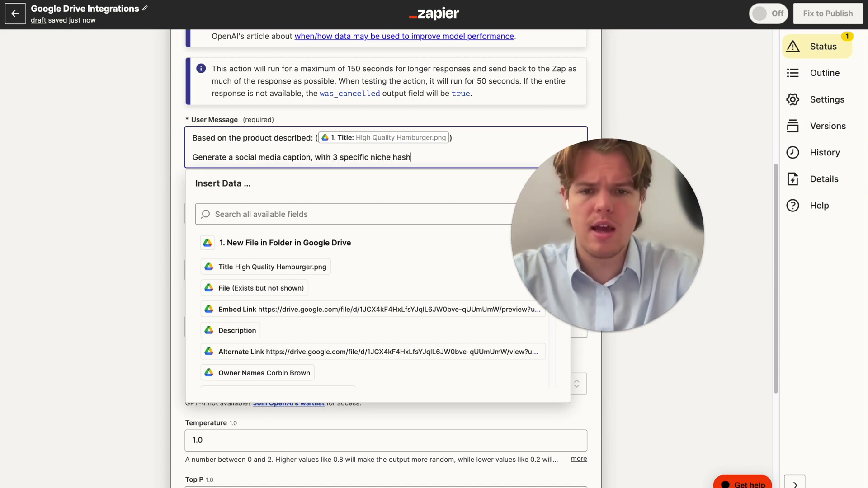
Add a 'Parameter: Follow Twitter Guidelines' line to the prompt.
click(583, 178)
click(450, 151)
key(Return)
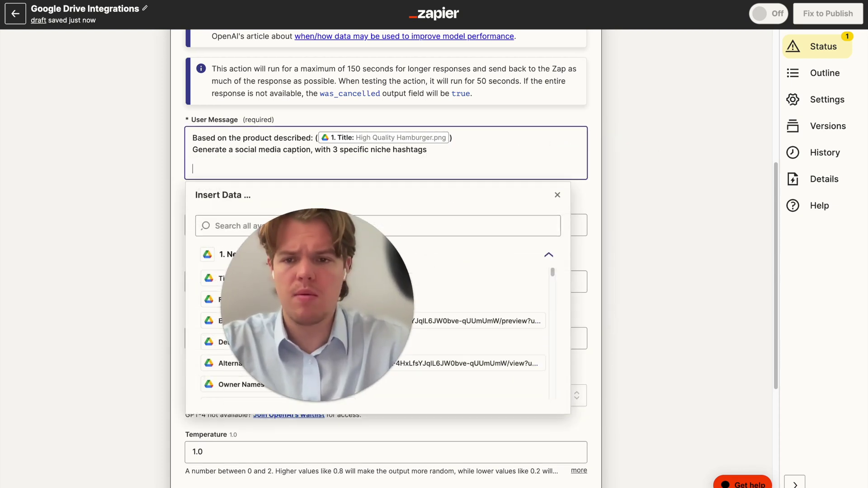
text(Parameter: Follow)
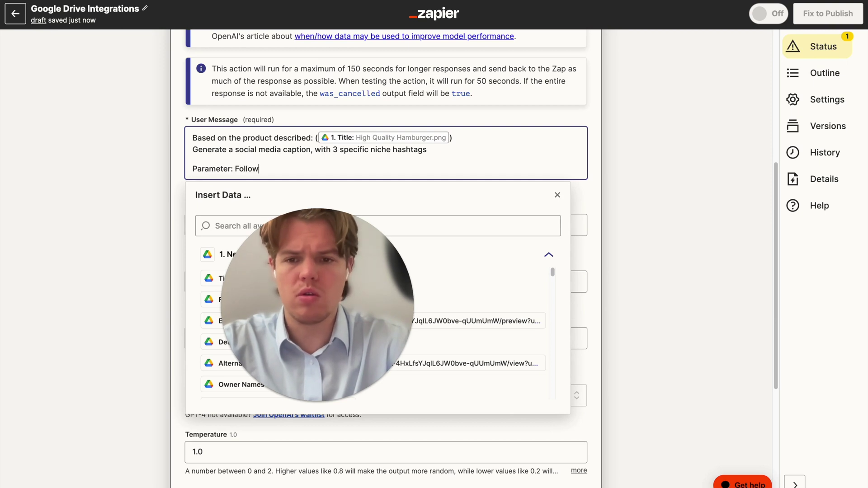
text( Twitter Guidl)
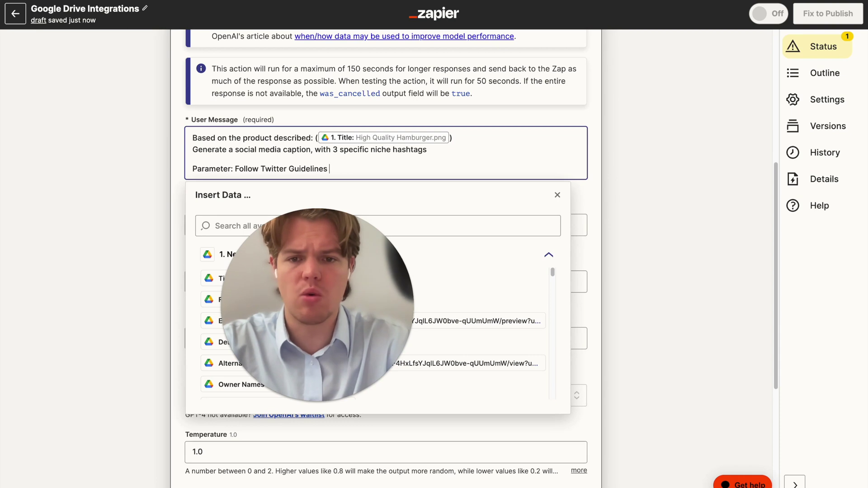
click(107, 184)
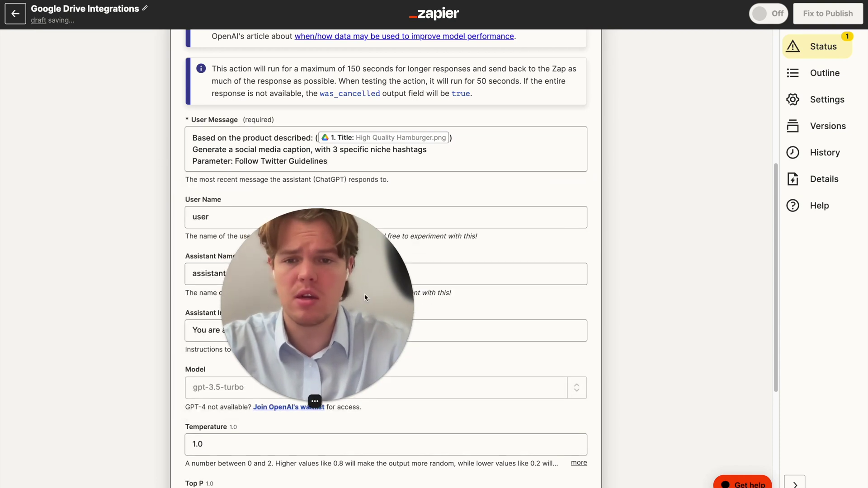
Set the ChatGPT model to gpt-4.
scroll(360, 302, down, 1)
click(220, 342)
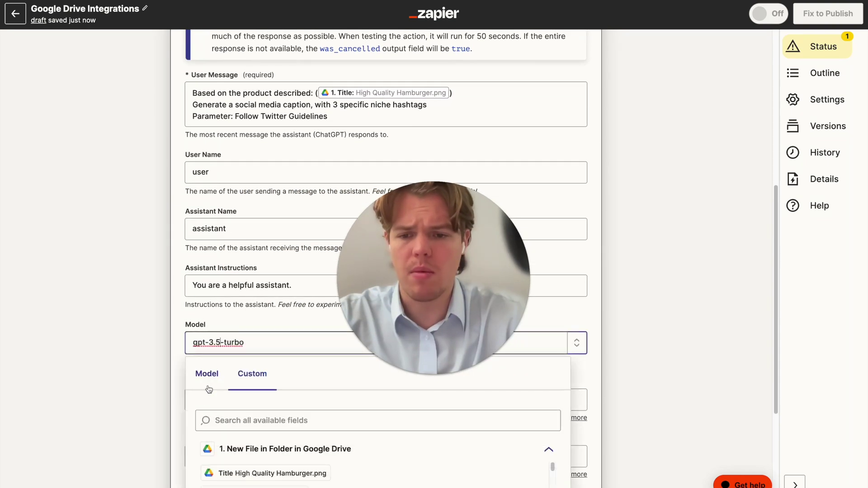
click(207, 374)
scroll(208, 384, down, 3)
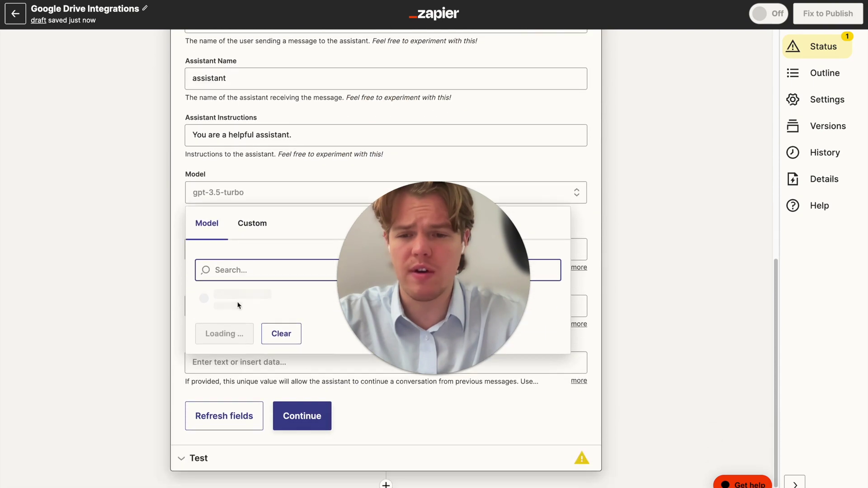
click(212, 358)
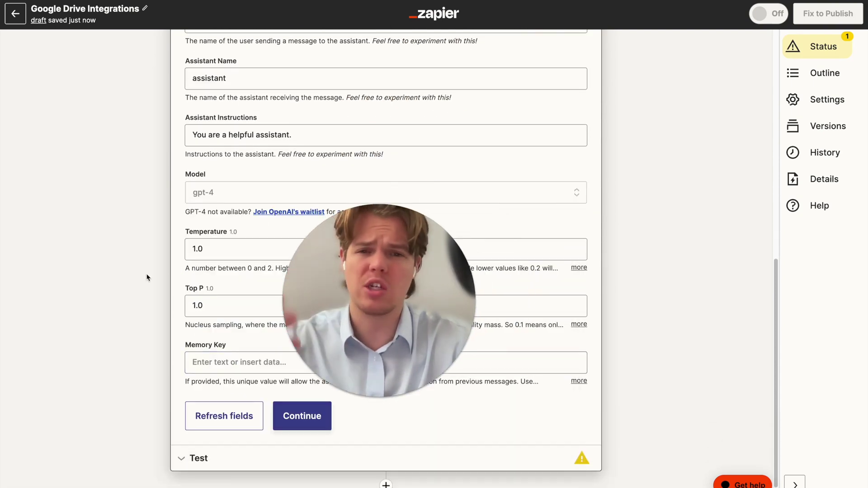
Enter 'twtdrive' as the Memory Key.
scroll(147, 277, up, 2)
scroll(147, 275, up, 2)
scroll(149, 276, down, 5)
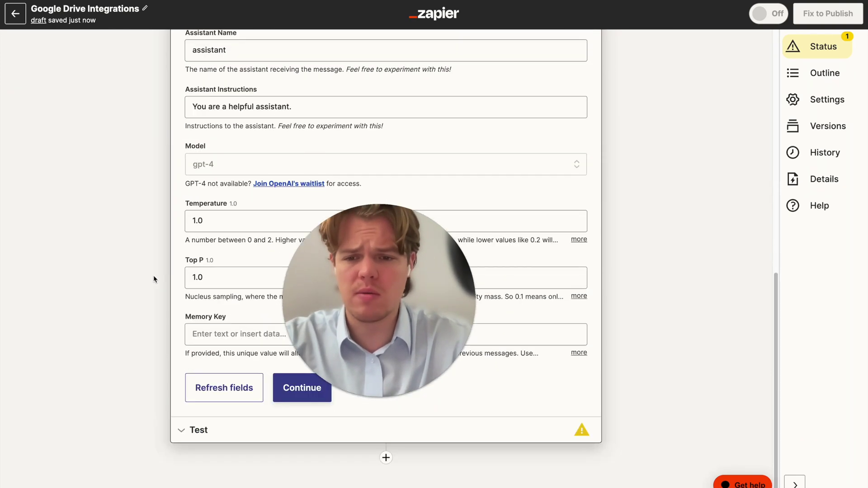
drag(319, 312, 326, 193)
click(229, 338)
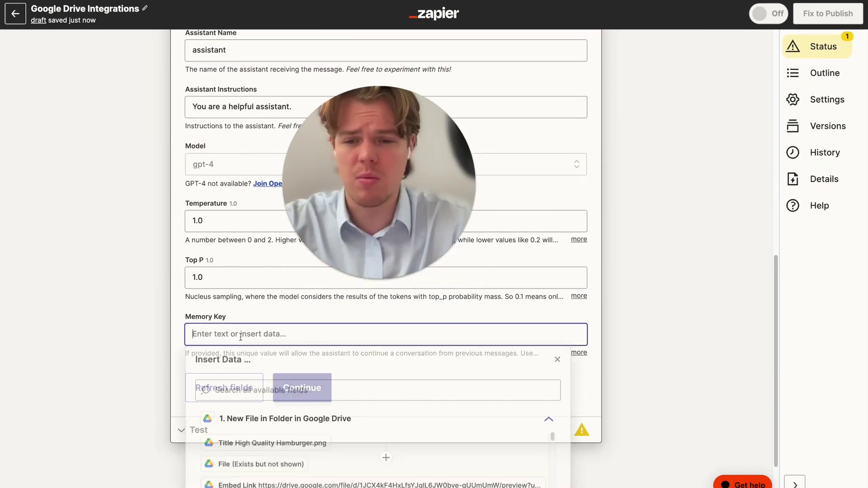
text(twtdrive)
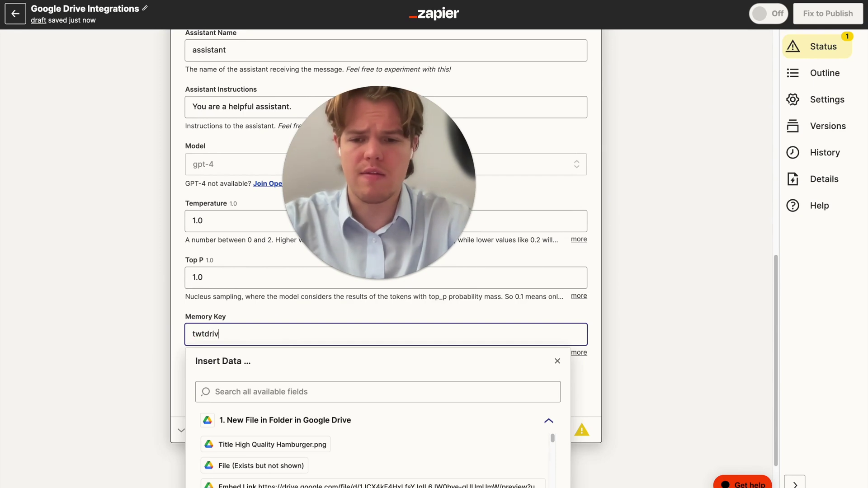
Test the ChatGPT action, review the hamburger caption with three hashtags, and add a step below.
click(300, 387)
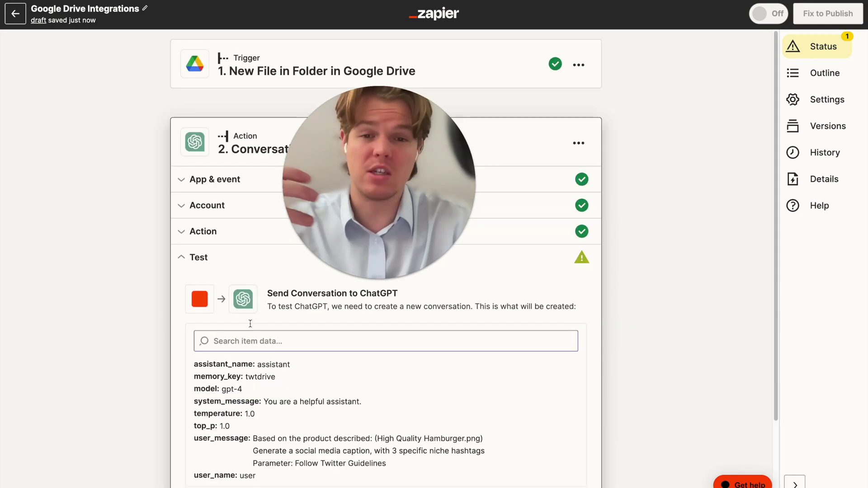
click(288, 414)
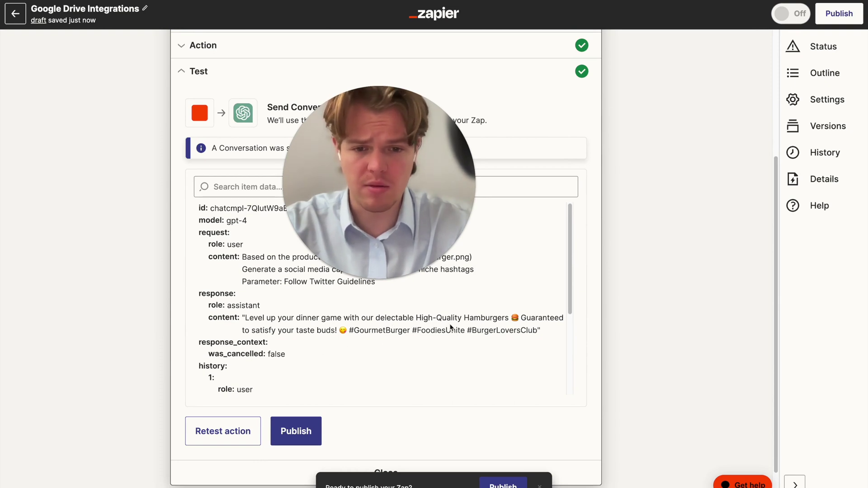
scroll(497, 348, down, 2)
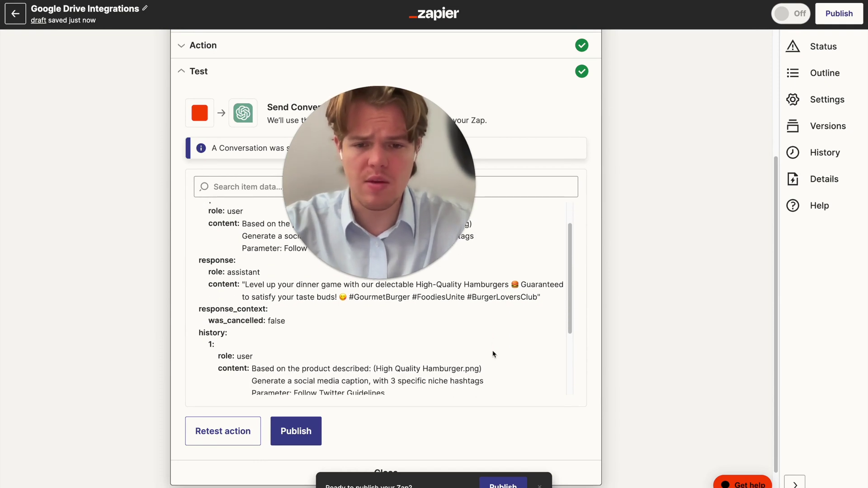
scroll(632, 378, down, 1)
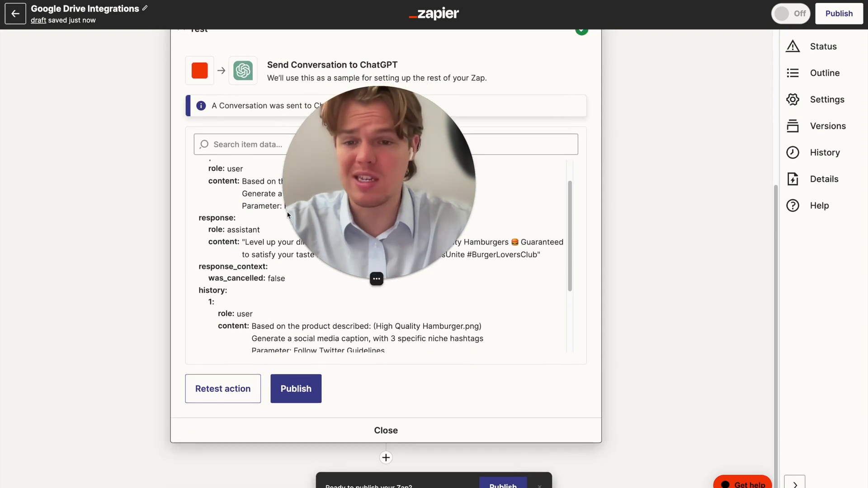
click(385, 458)
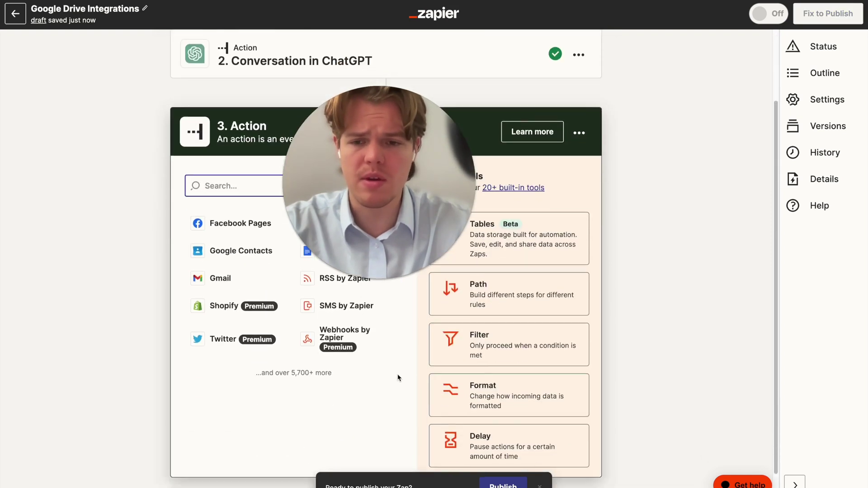
Make step 3 a Formatter Text action using the Replace transform.
click(472, 437)
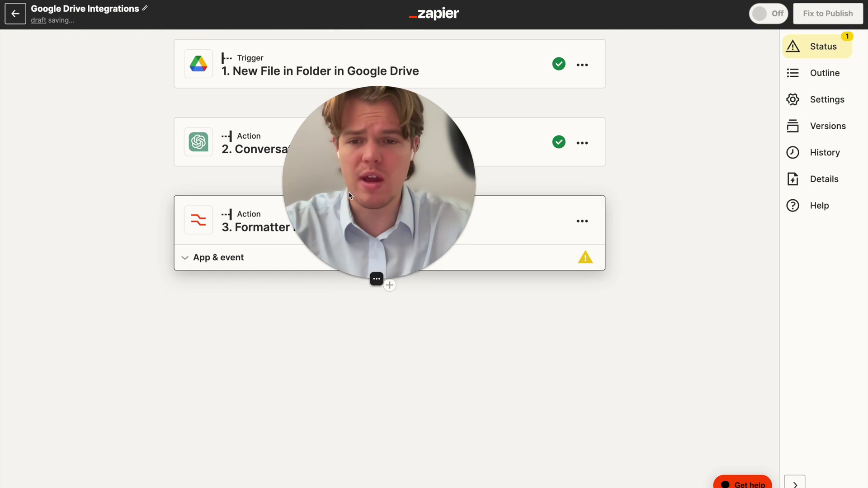
click(225, 353)
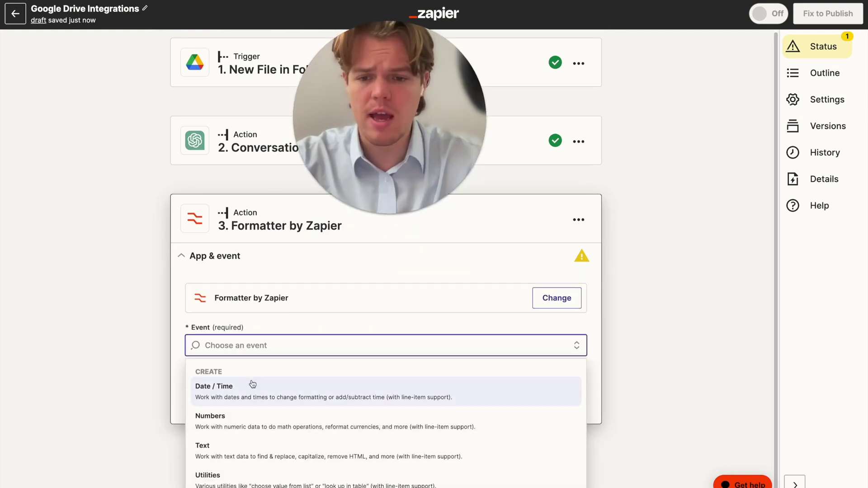
click(250, 446)
click(343, 396)
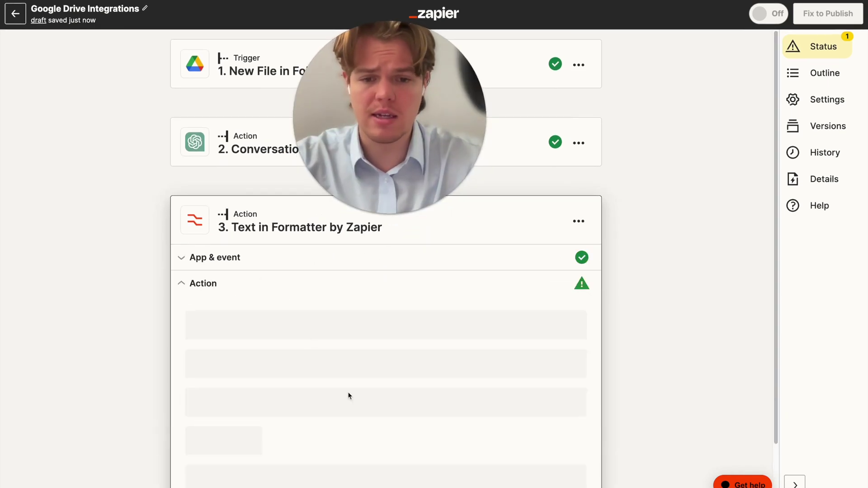
click(285, 341)
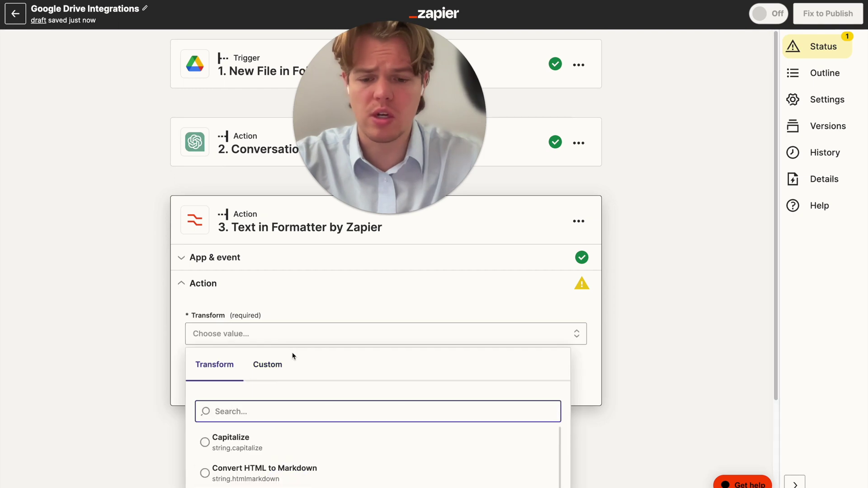
text(repla)
click(249, 442)
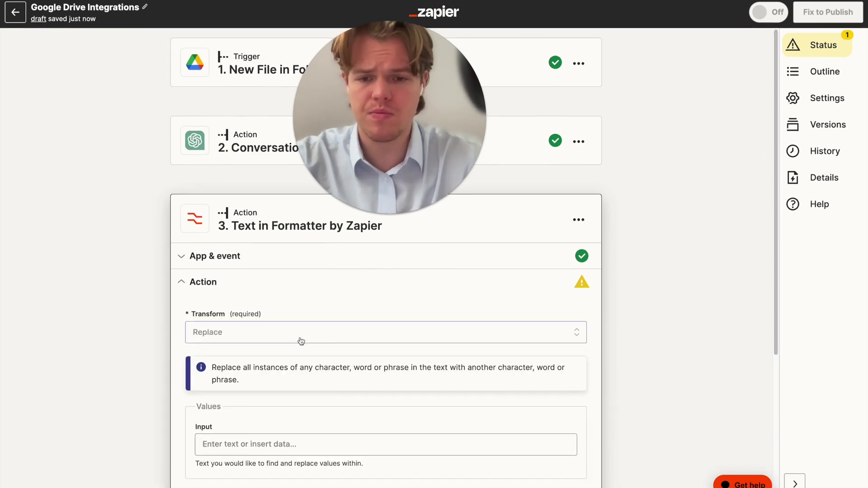
Use ChatGPT's Assistant Response Message as Input and a double quote (") as Find.
scroll(235, 405, down, 2)
click(235, 405)
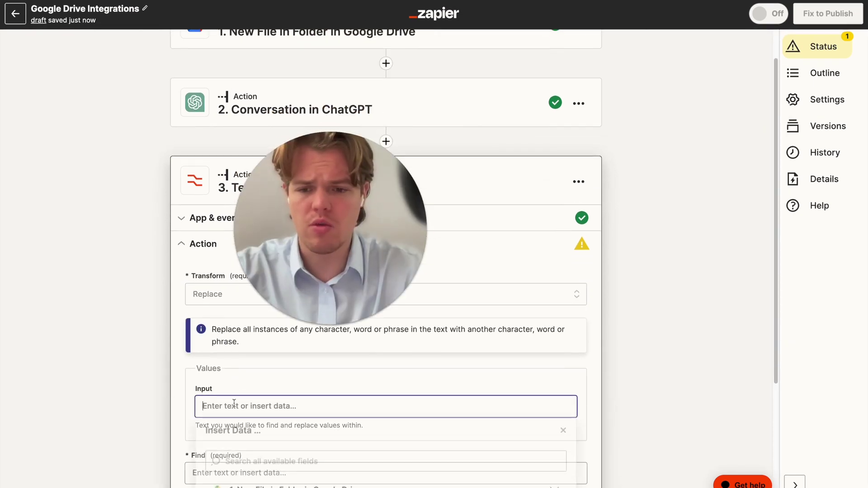
click(273, 349)
scroll(290, 445, down, 3)
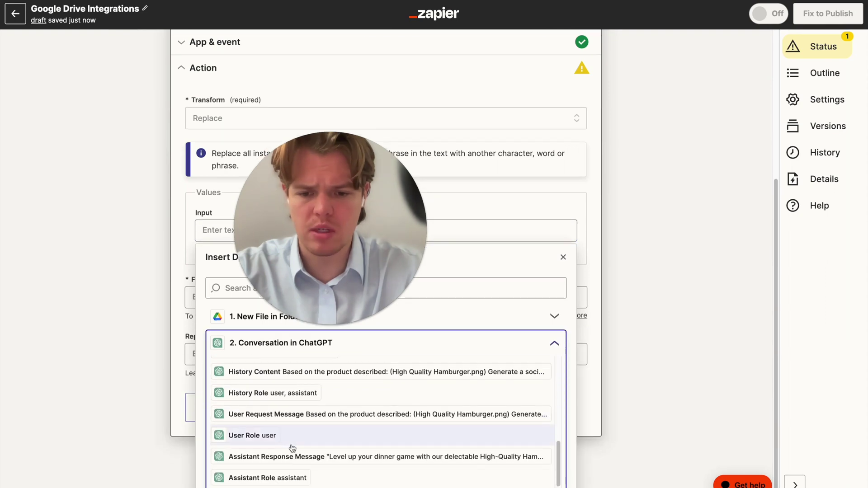
click(291, 455)
click(253, 303)
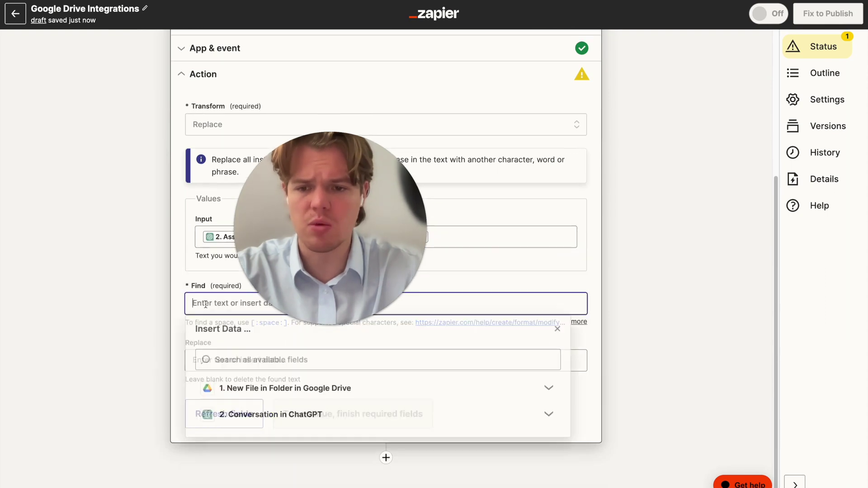
text(")
click(140, 386)
scroll(140, 385, down, 2)
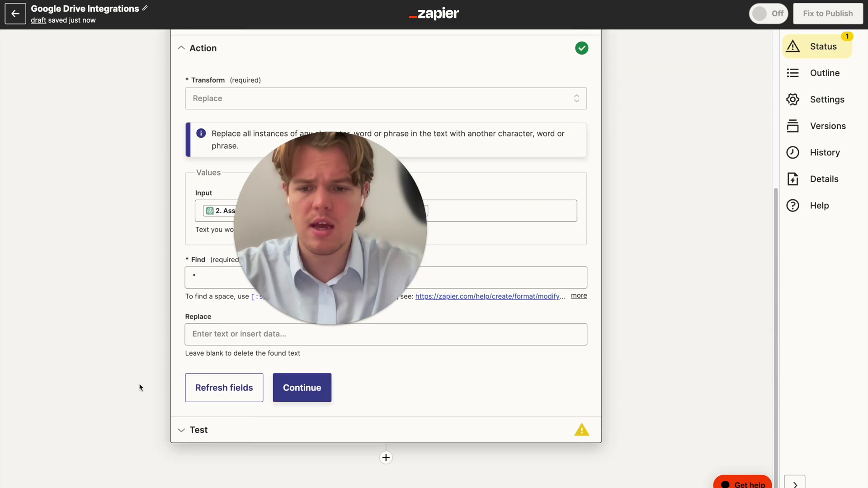
Test the Replace step and confirm the output caption has no quotation marks.
click(312, 397)
click(298, 413)
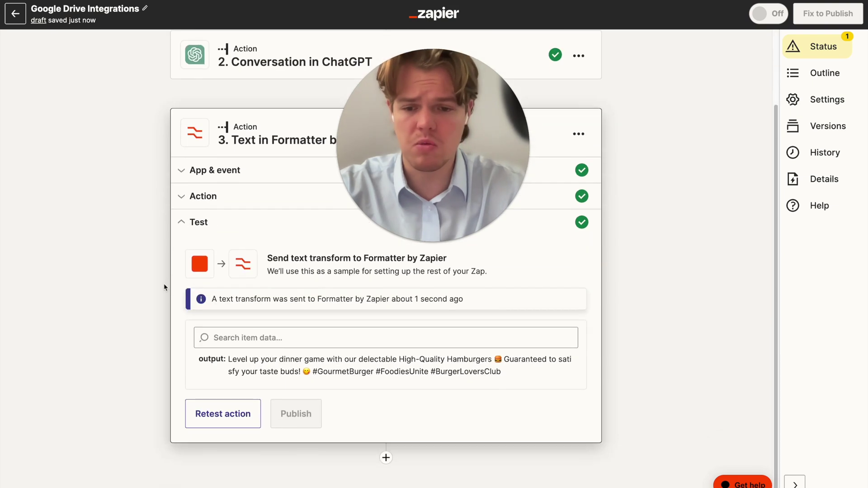
drag(229, 360, 538, 368)
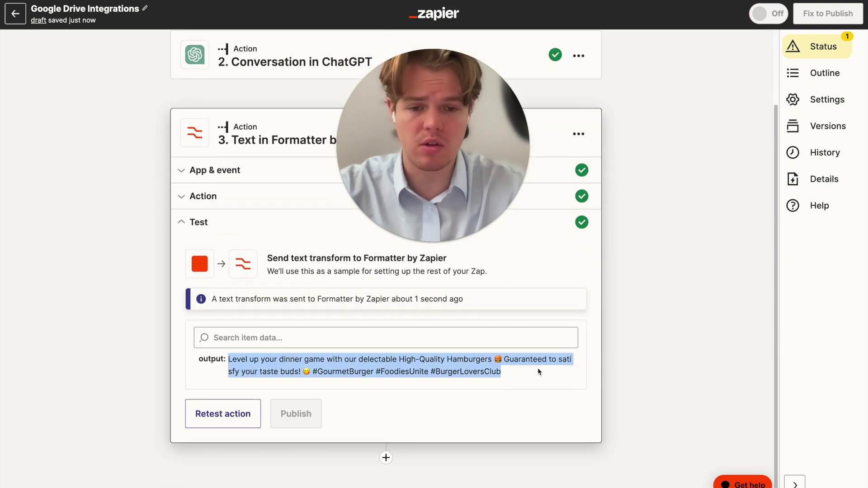
click(358, 343)
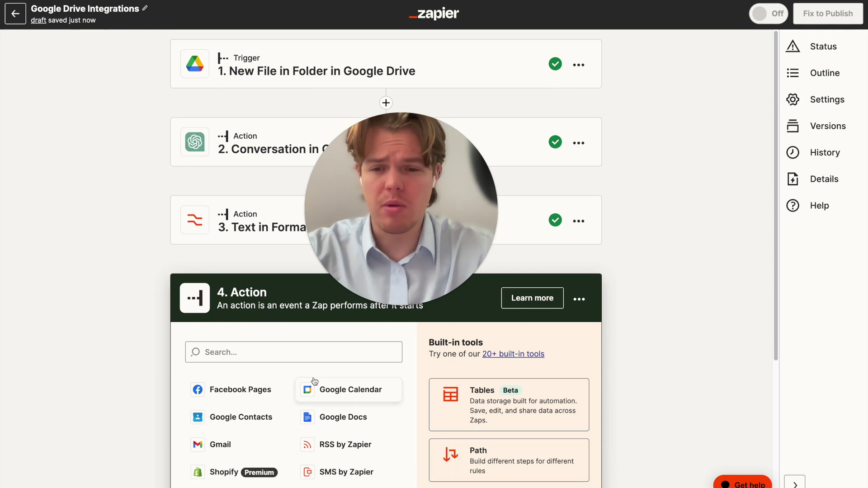
Set step 4 to Twitter's Create Tweet event using the connected Twitter account.
click(356, 352)
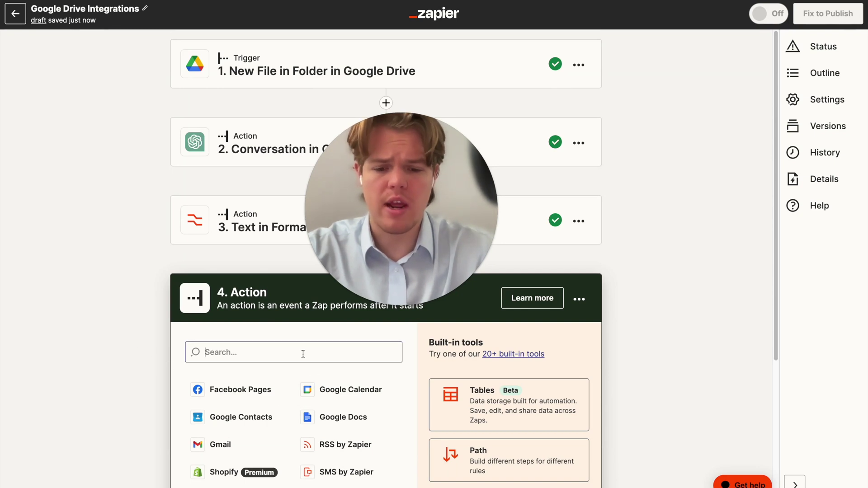
text(tw)
click(267, 389)
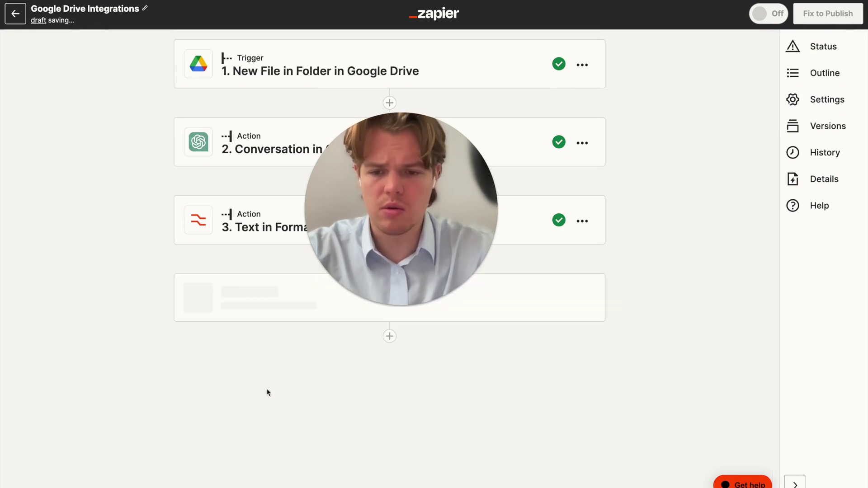
click(265, 420)
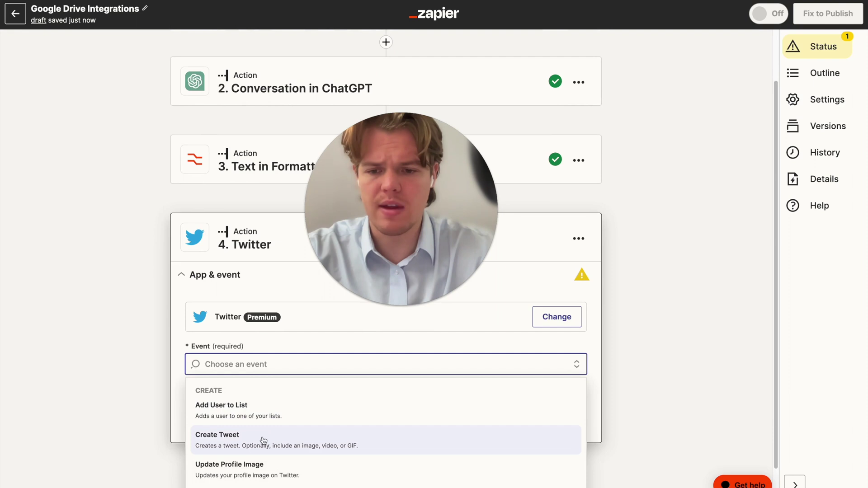
click(265, 434)
click(308, 375)
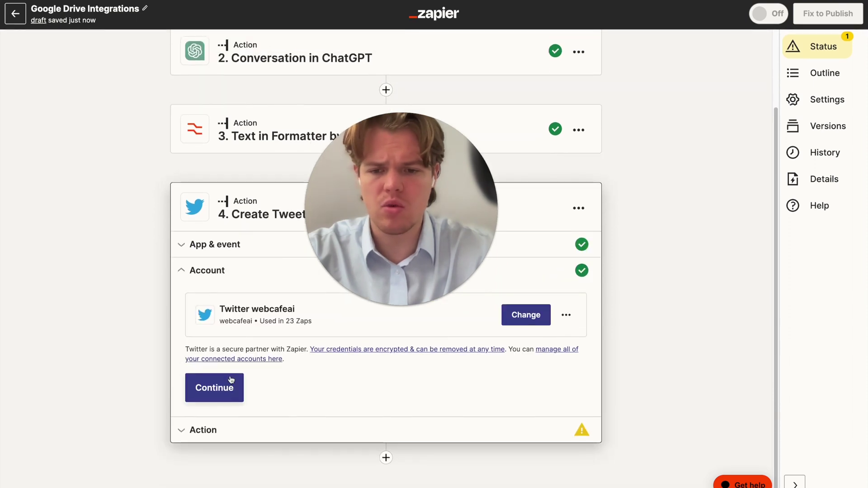
click(214, 387)
Fill the tweet Message with the Formatter Output followed by #webcafeai.
click(269, 304)
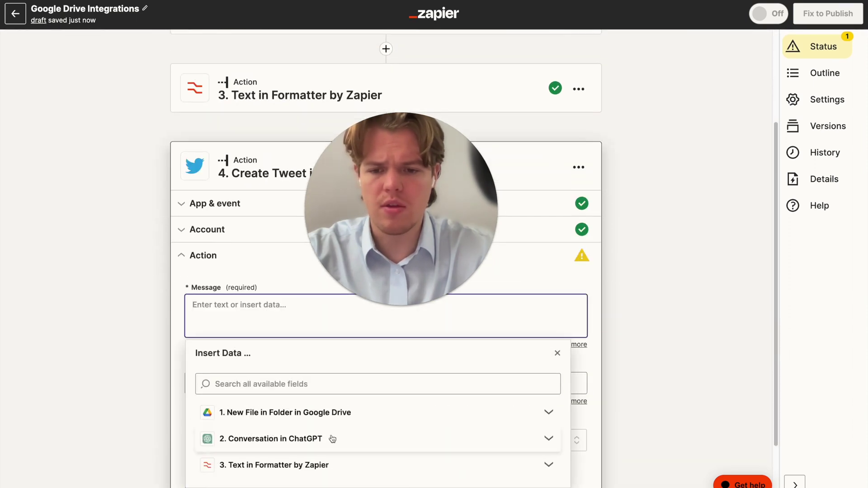
click(332, 440)
scroll(333, 465, down, 10)
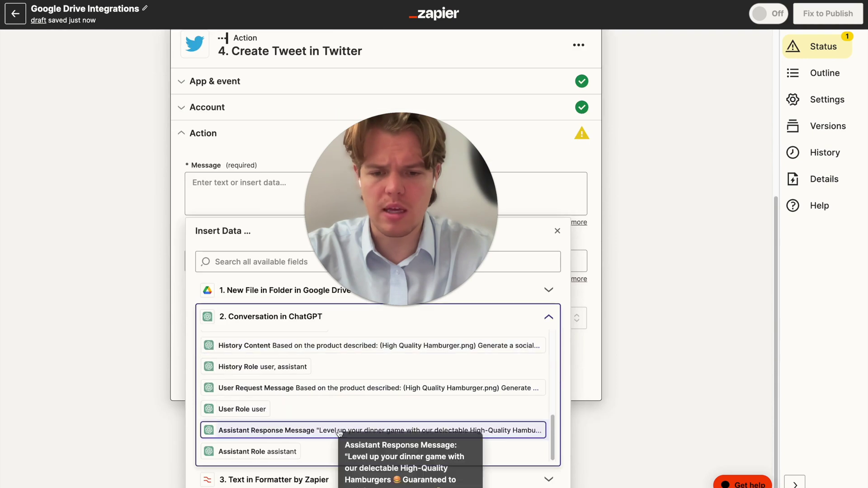
drag(341, 425, 209, 409)
click(251, 387)
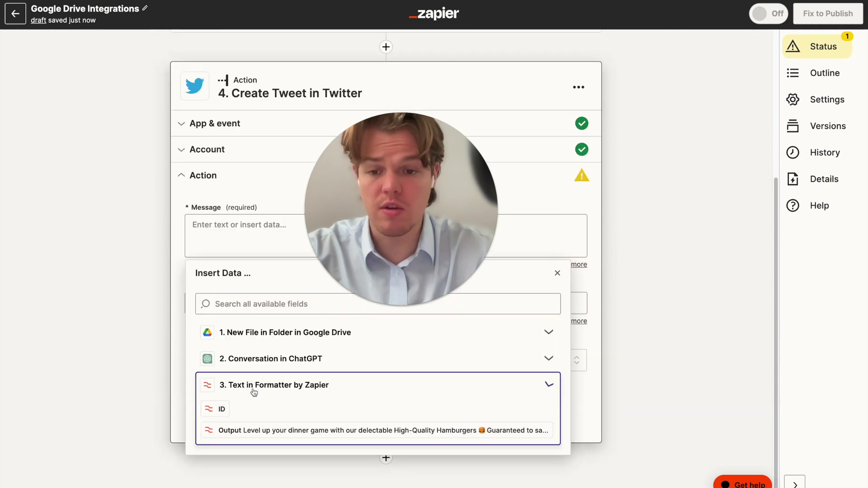
click(287, 428)
click(120, 306)
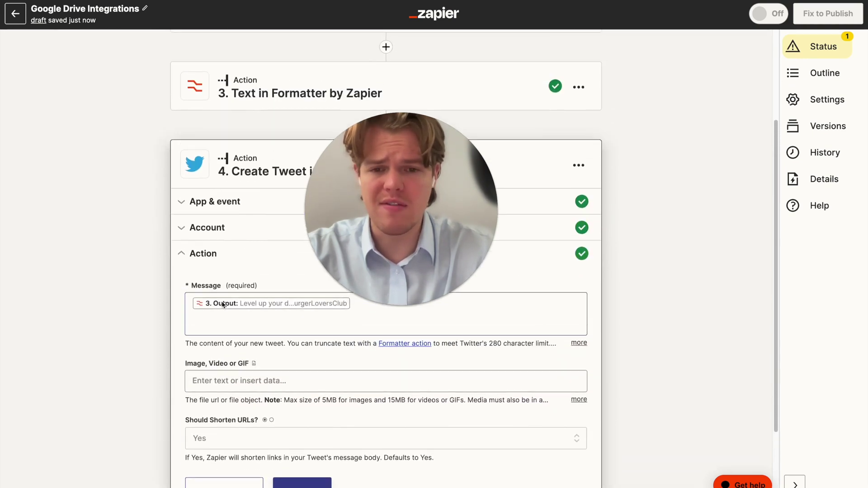
click(252, 319)
text(#w)
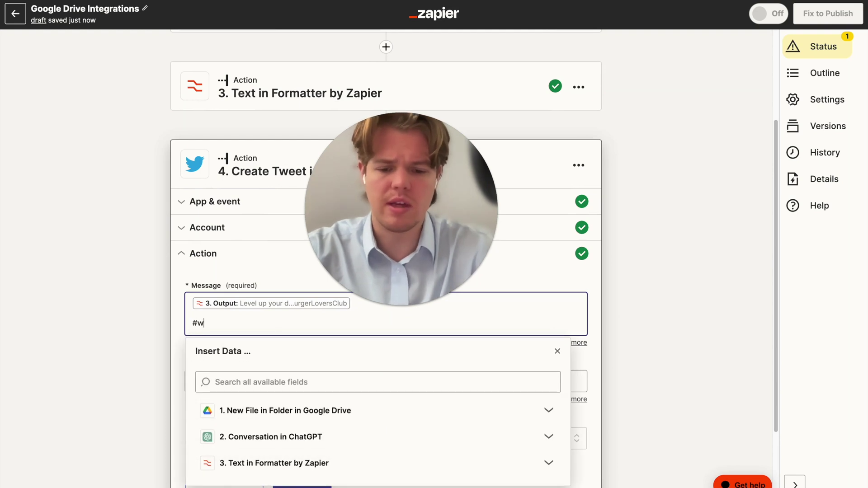
text(ebcafeai)
click(174, 316)
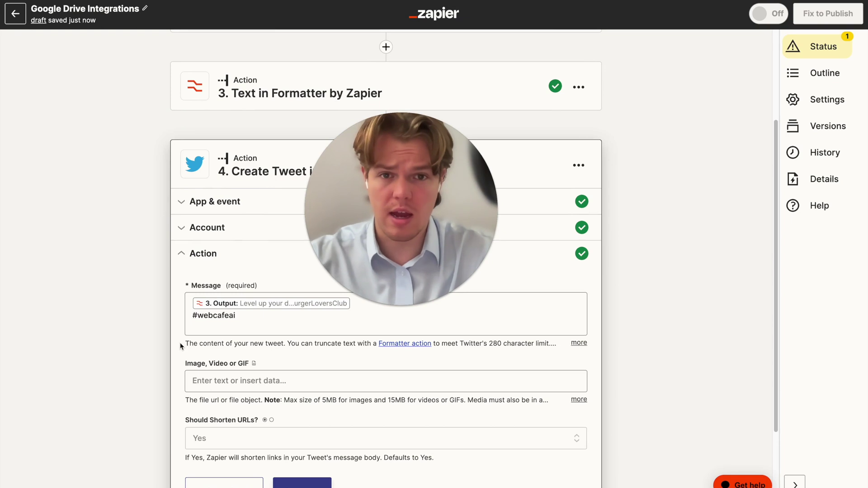
Attach the Google Drive step's file as the tweet's Image.
scroll(183, 343, down, 1)
scroll(180, 349, down, 1)
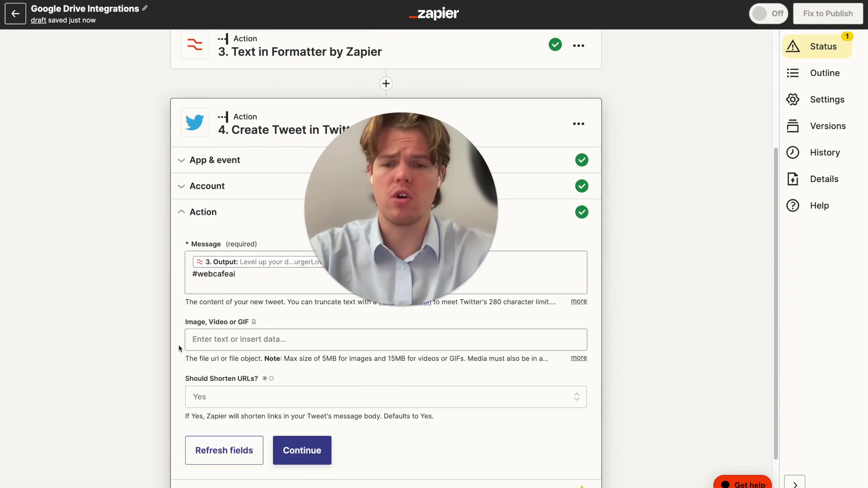
drag(332, 257, 415, 277)
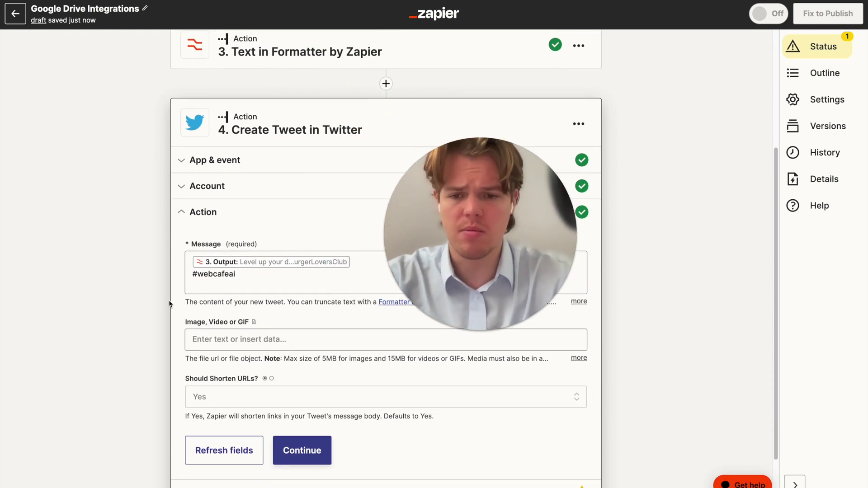
click(295, 339)
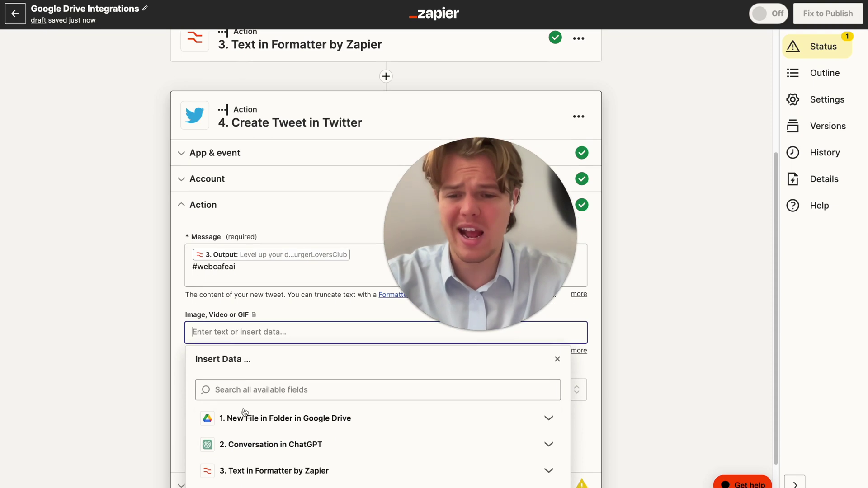
click(244, 417)
click(263, 422)
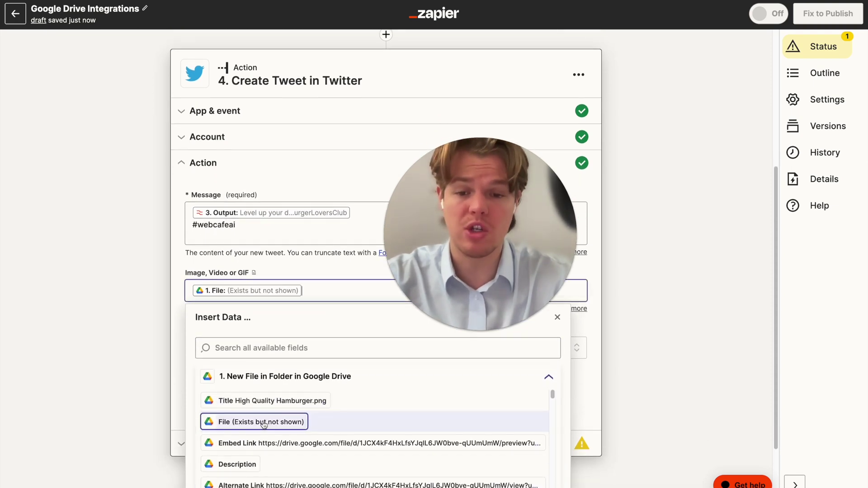
click(151, 368)
Test the Create Tweet action, posting a test tweet to Twitter.
scroll(222, 348, down, 1)
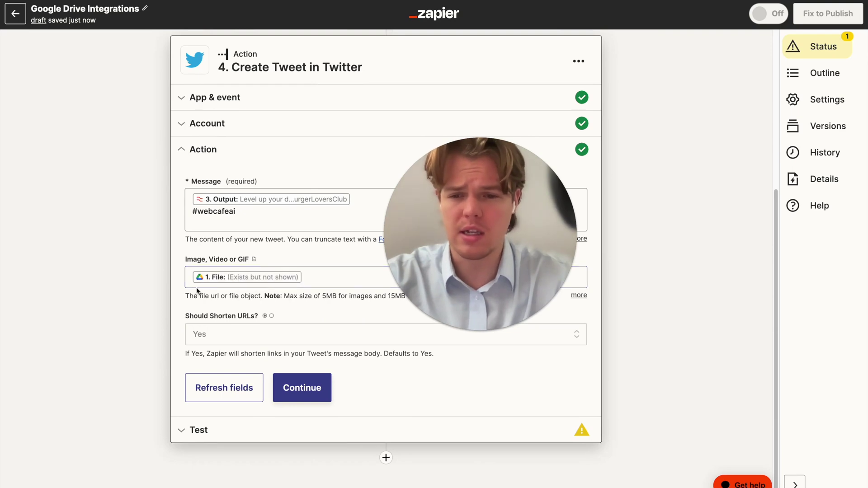
click(310, 389)
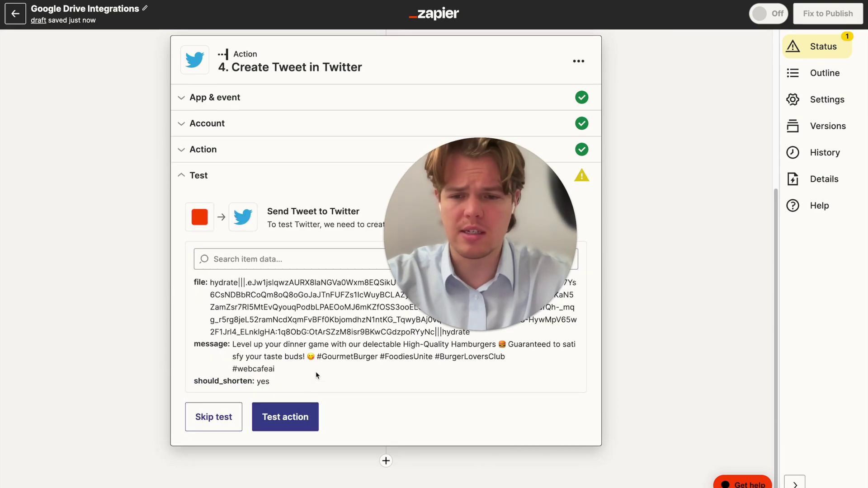
click(286, 414)
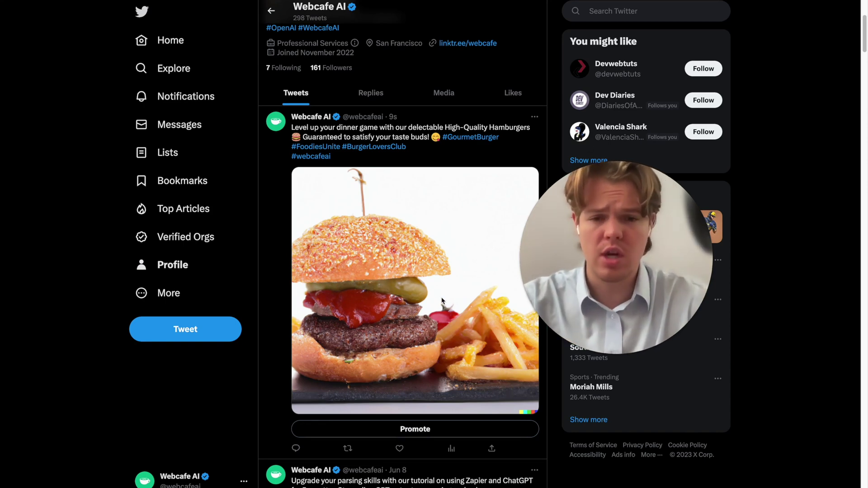
Scroll the Twitter profile to the new tweet with the hamburger caption, hashtags and burger photo.
scroll(416, 311, down, 1)
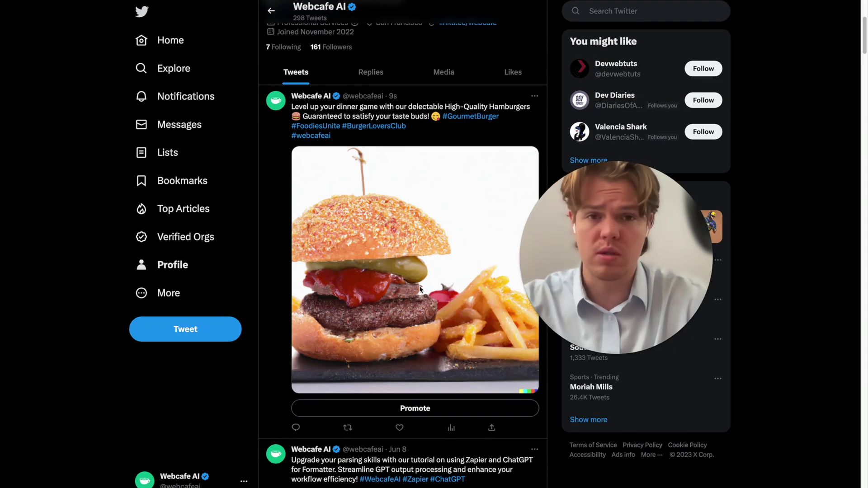